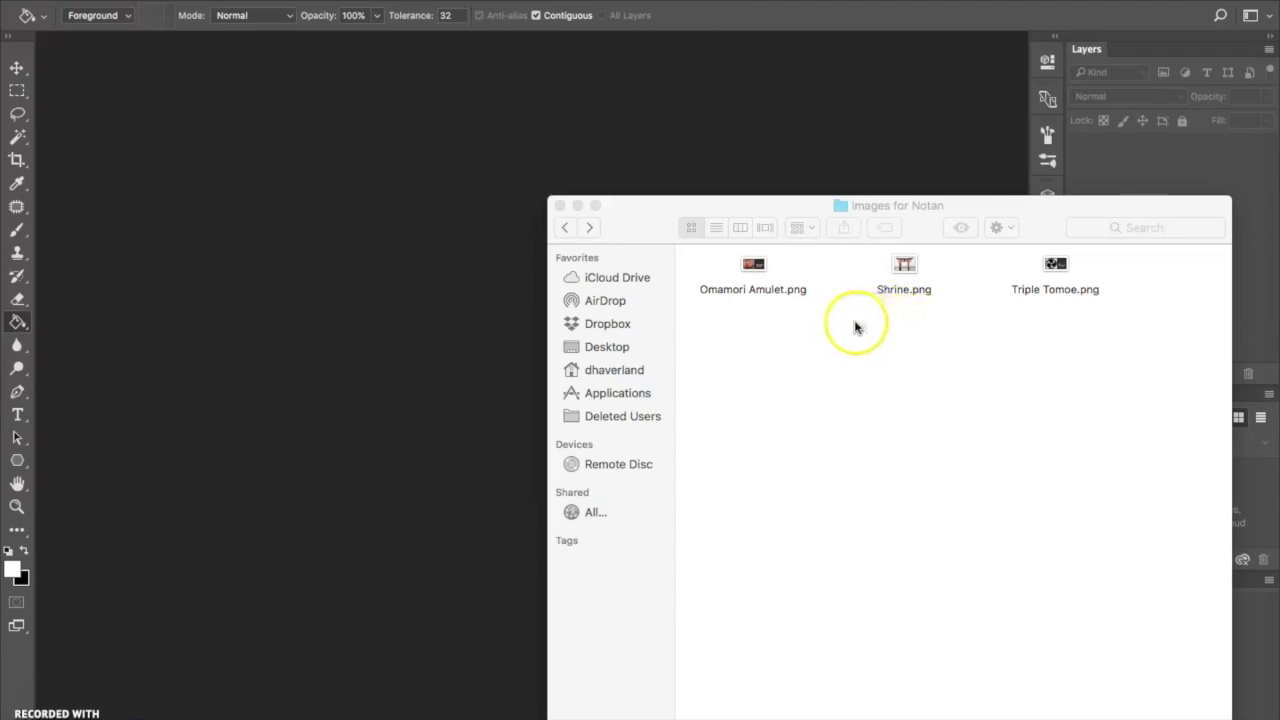
Switch to Finder and locate the Photoshop application in the Adobe Photoshop CC 2017 folder within Applications.
left_click(360, 190)
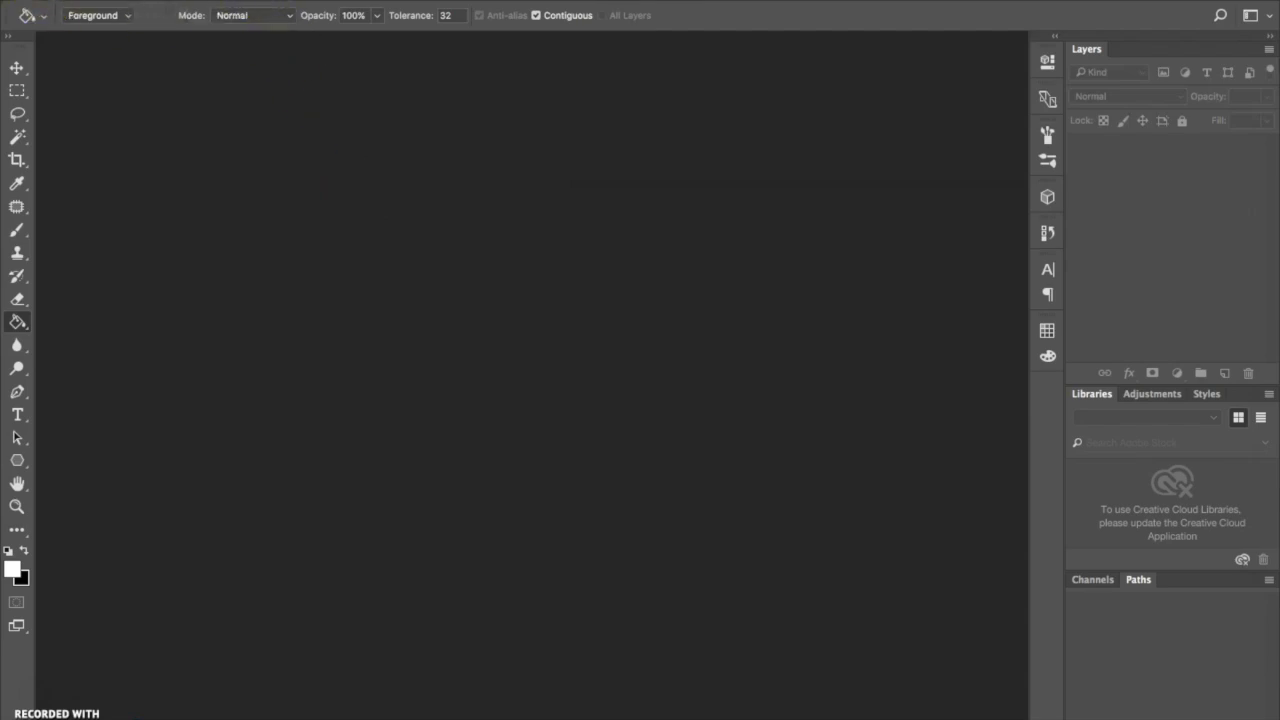
key("super+Tab")
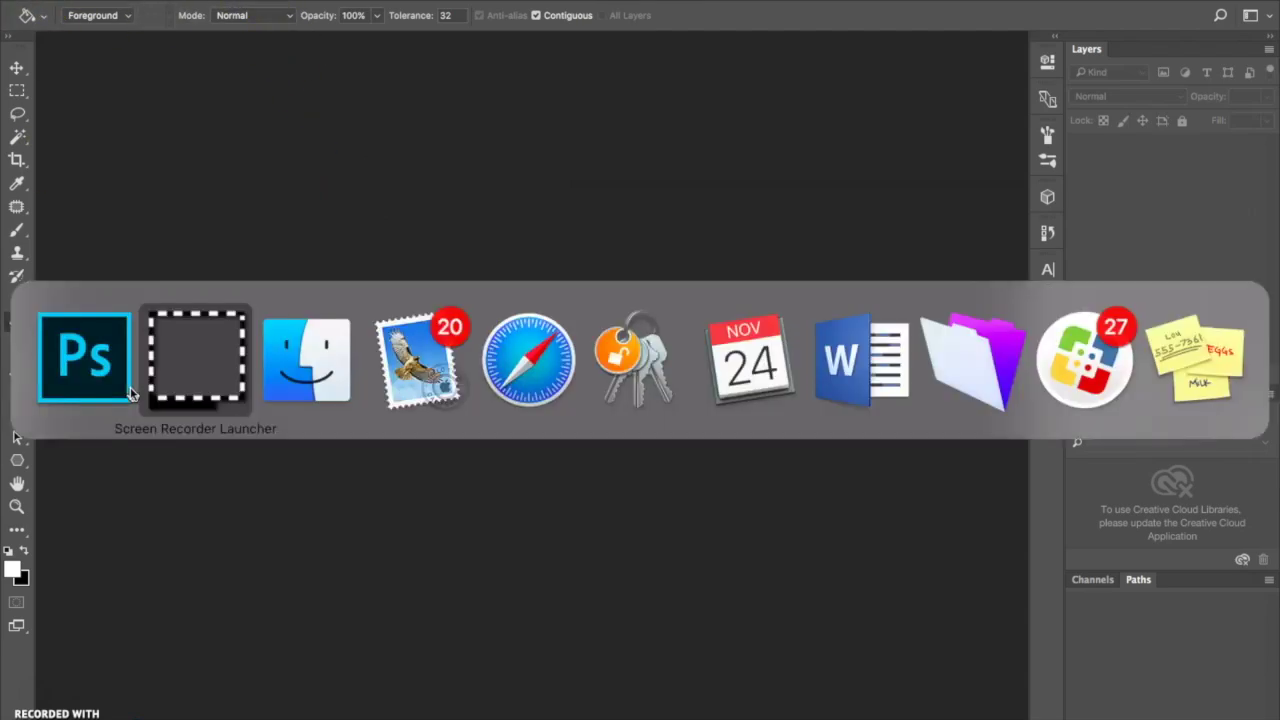
key("super+Tab")
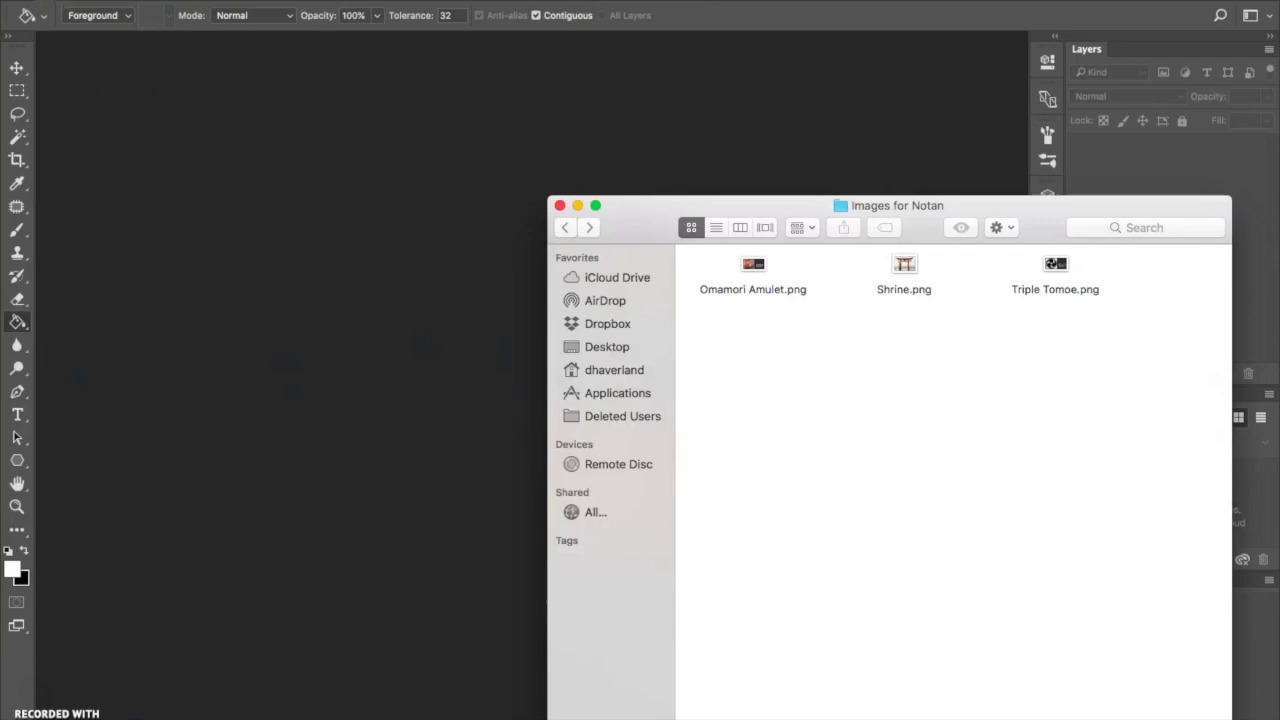
left_click(232, 0)
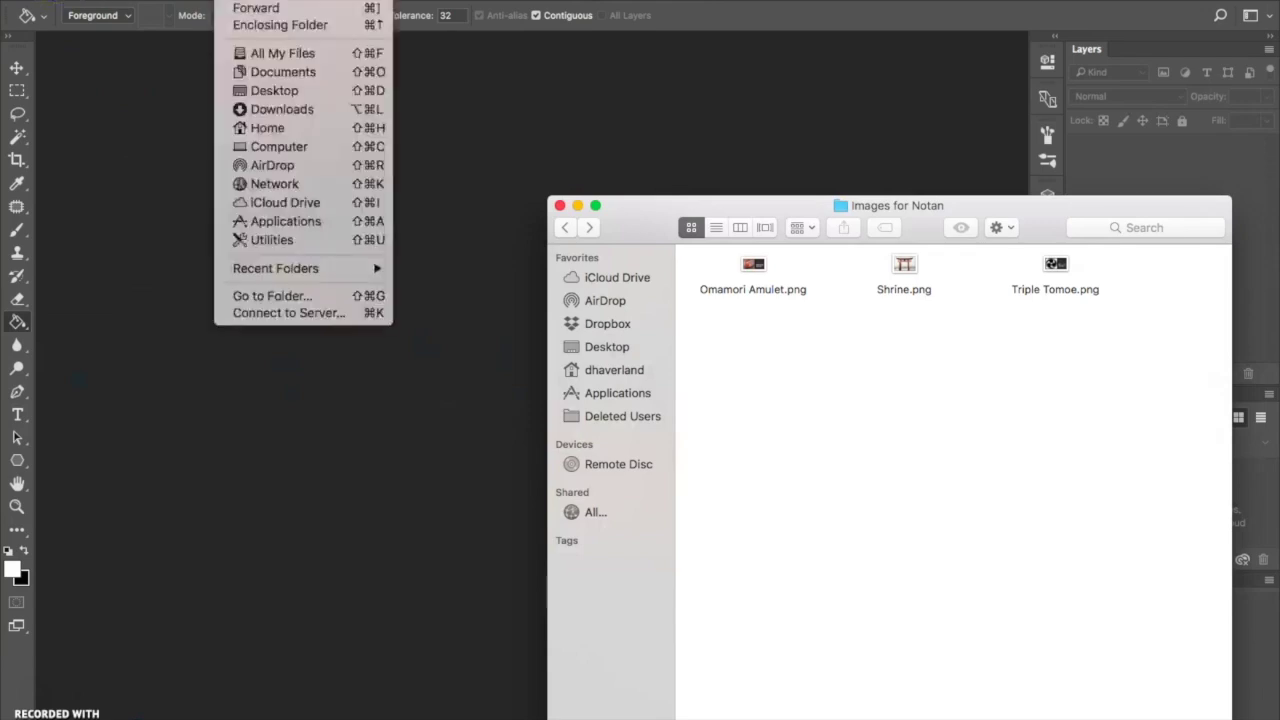
left_click(254, 228)
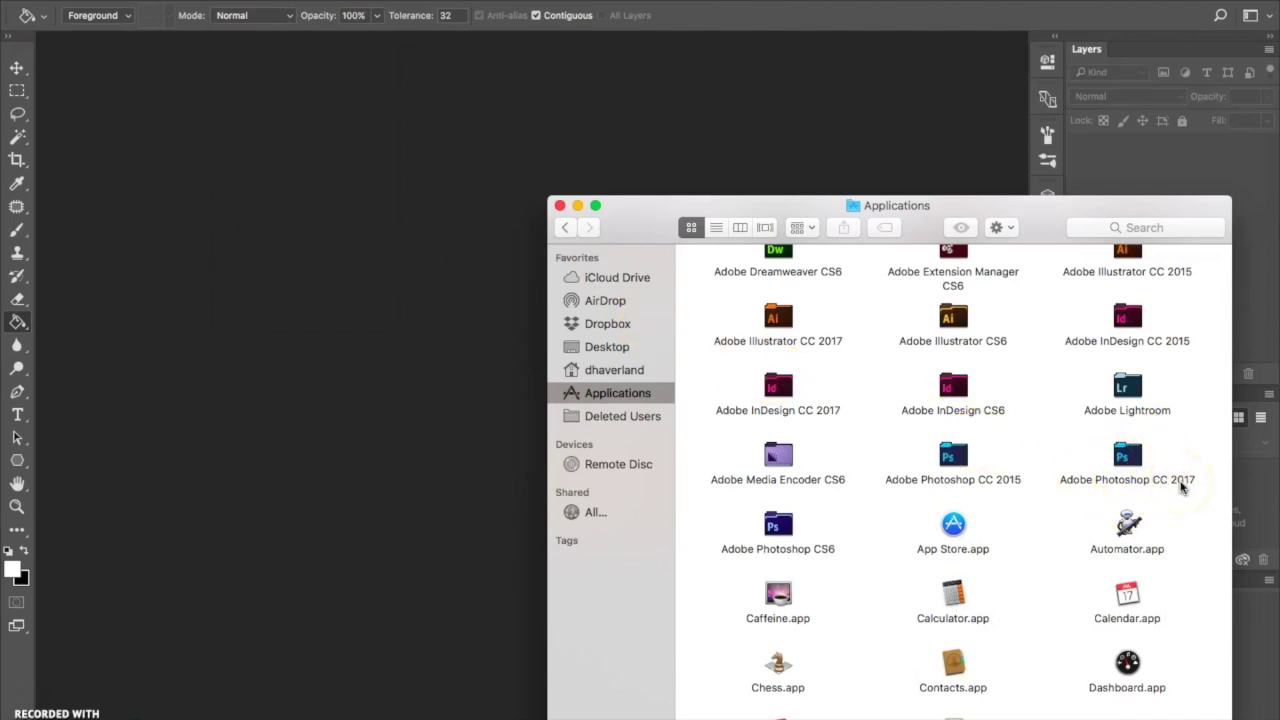
double_click(1127, 458)
left_click(780, 266)
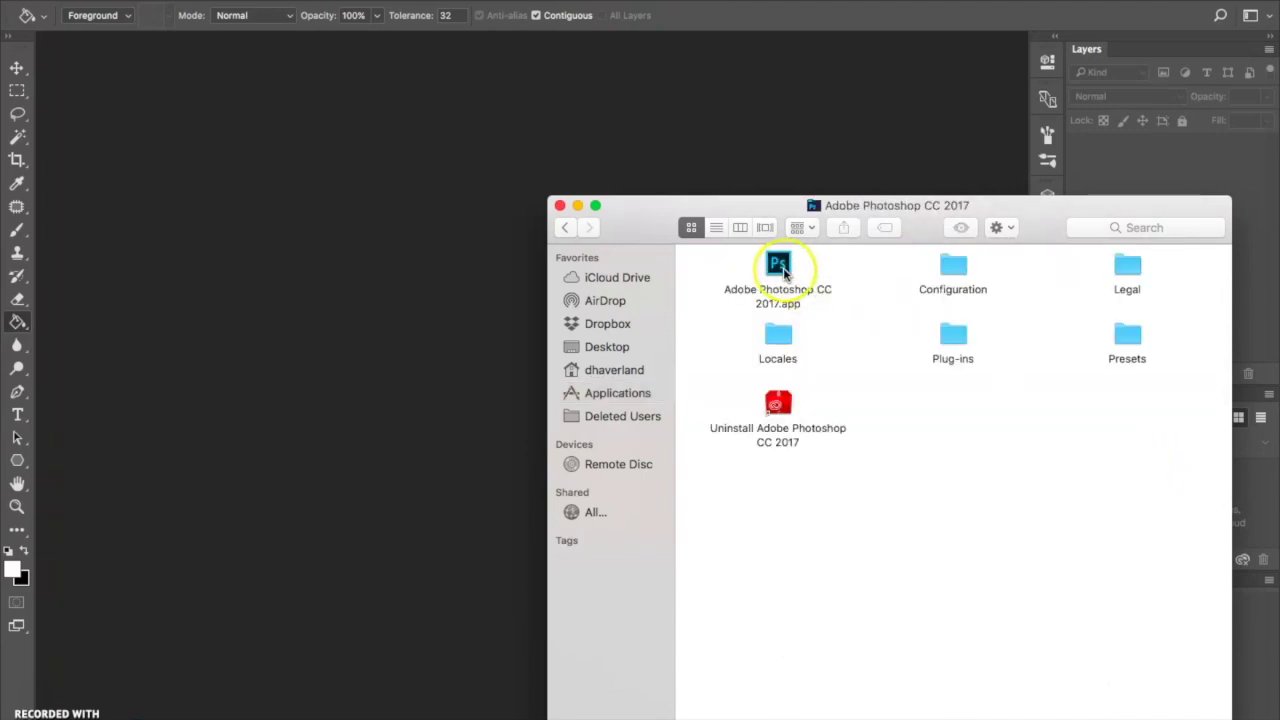
Go back to the Images for Notan folder and switch back to Photoshop.
left_click(565, 228)
left_click(565, 228)
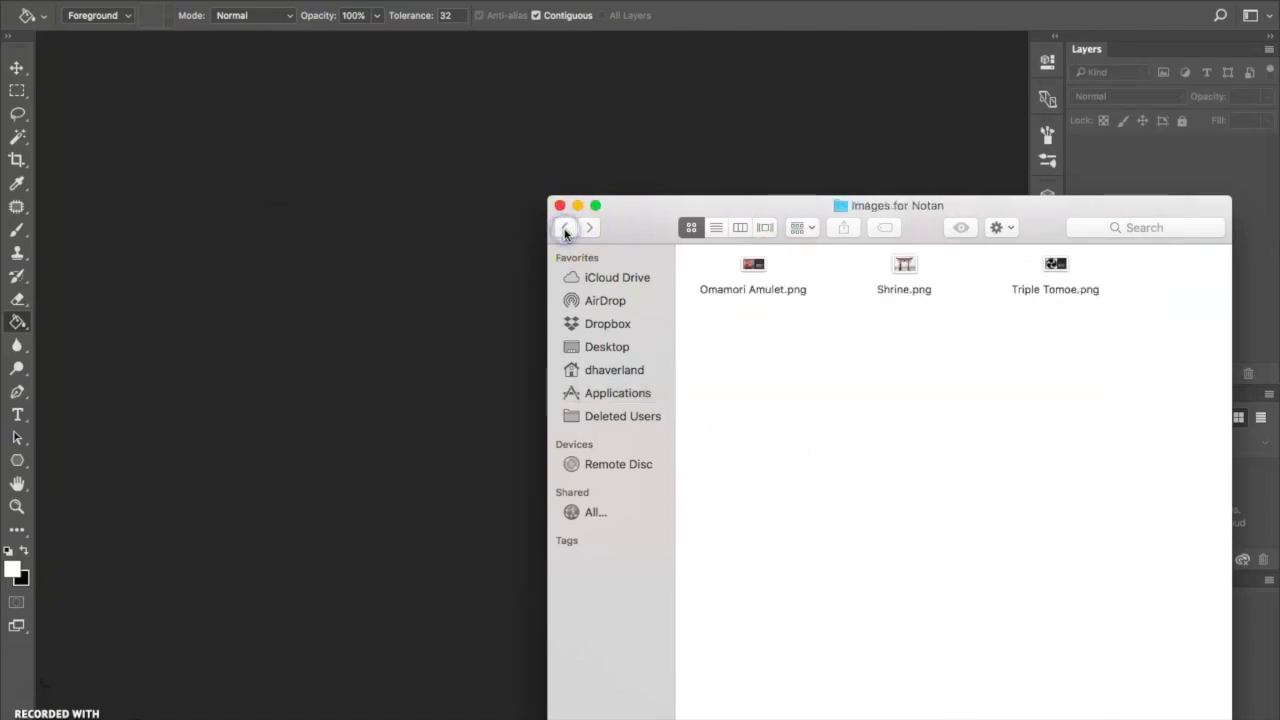
left_click(517, 197)
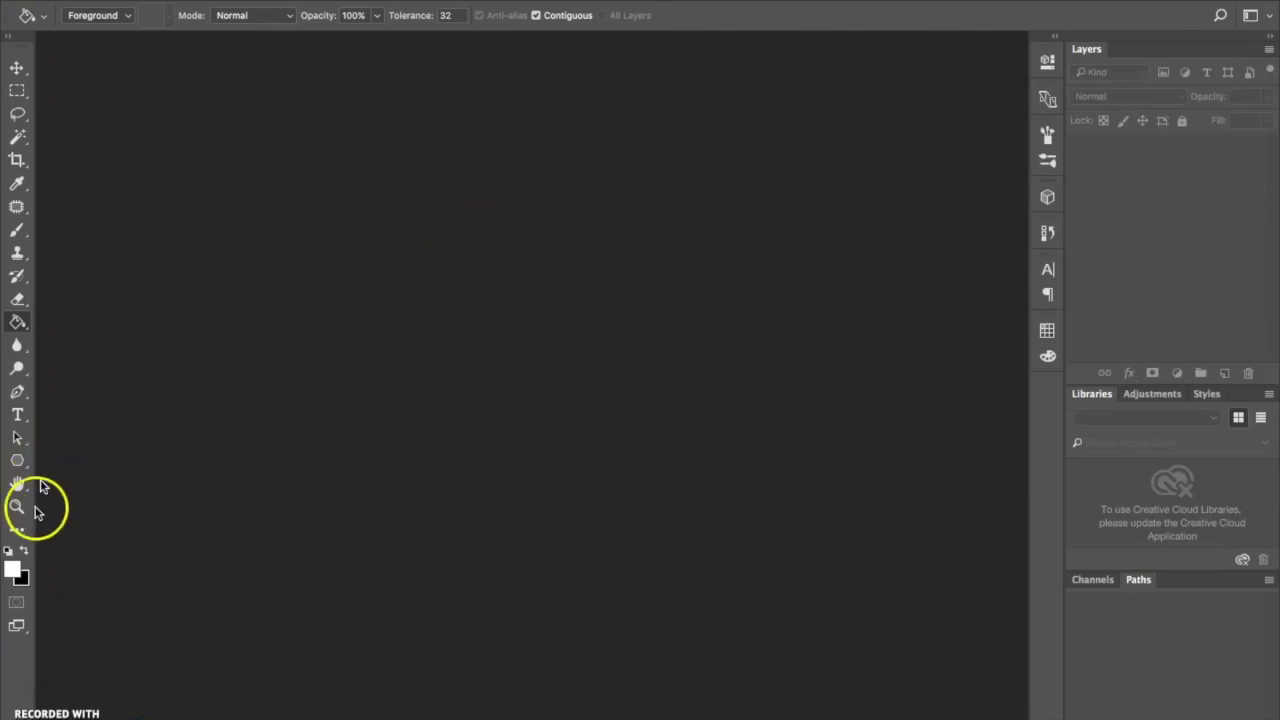
Set the foreground color to a red shade.
left_click(13, 569)
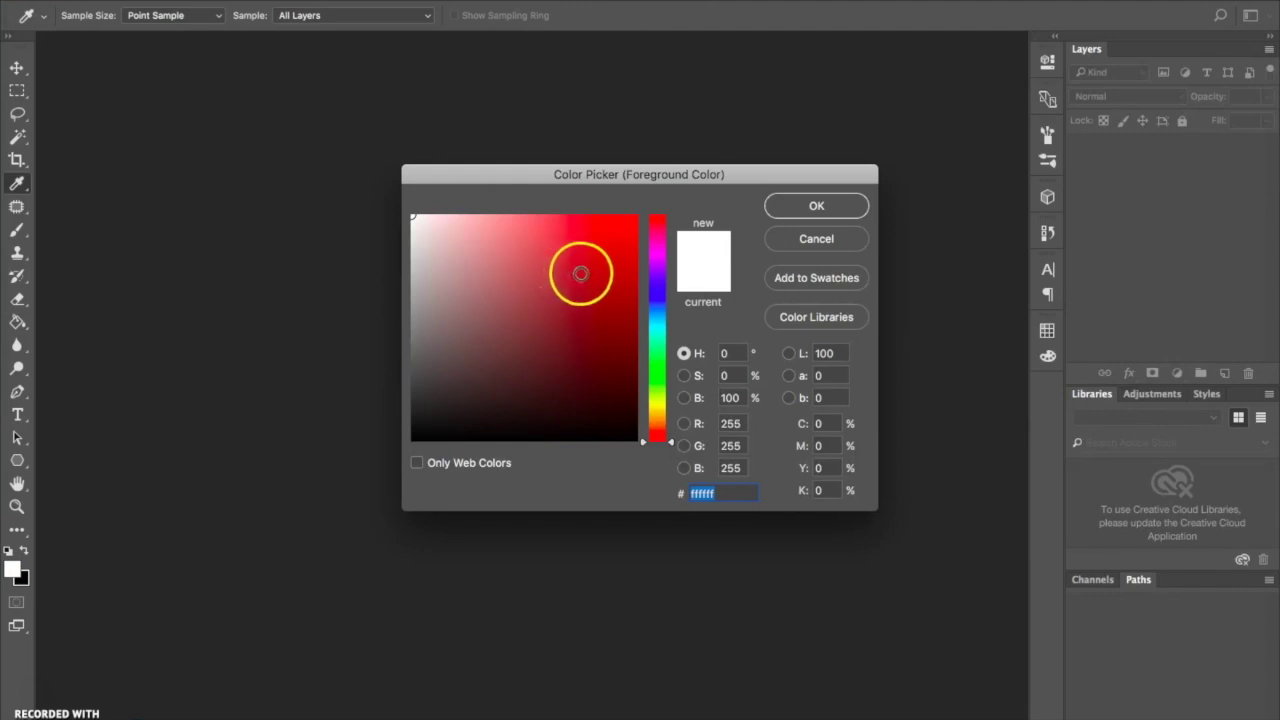
left_click(580, 271)
left_click(810, 208)
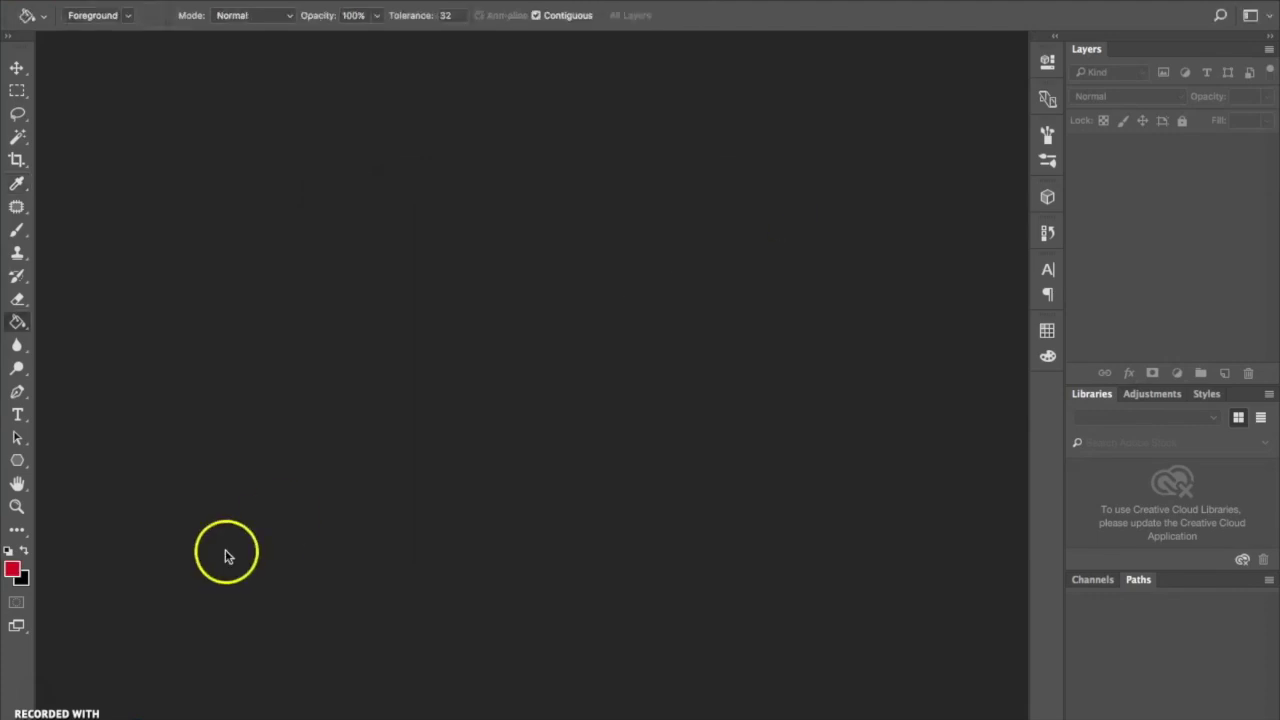
Reset the foreground and background colors to the default black and white.
left_click(9, 552)
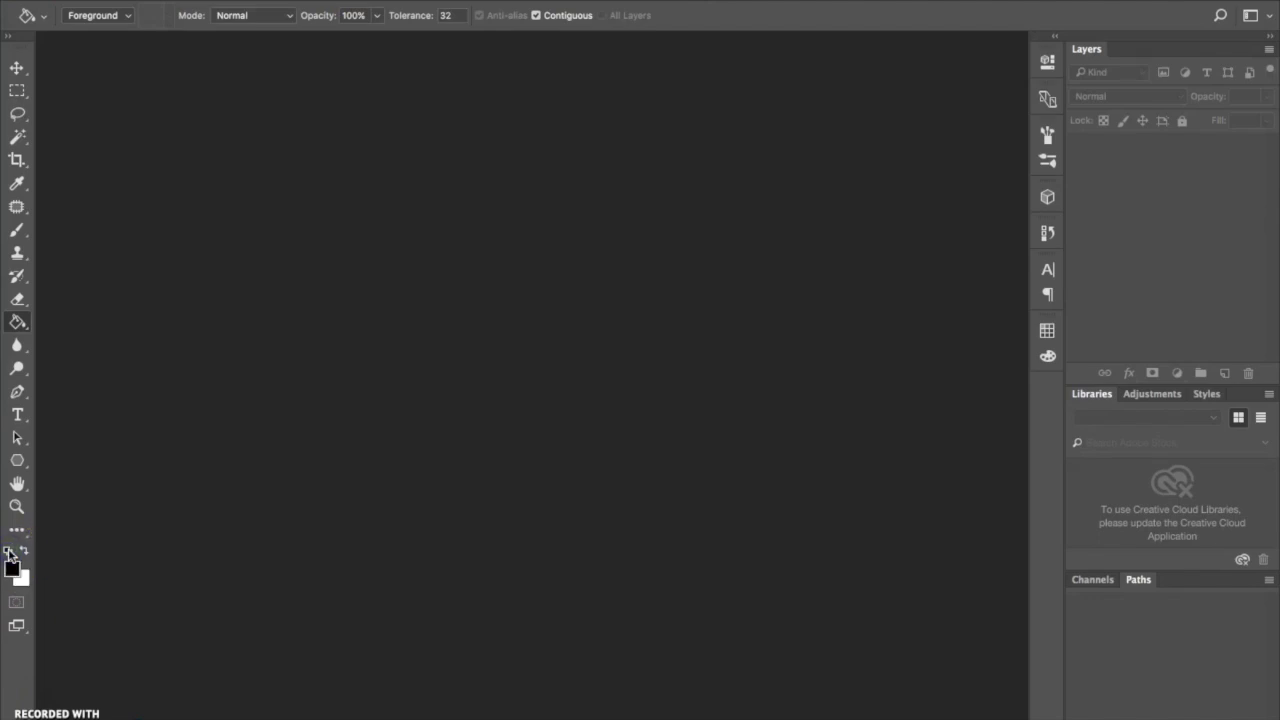
left_click(46, 597)
left_click(14, 567)
Create a new document from the Tabloid print preset, 11 x 17 in at 300 ppi, RGB Color with a white background.
left_click(159, 0)
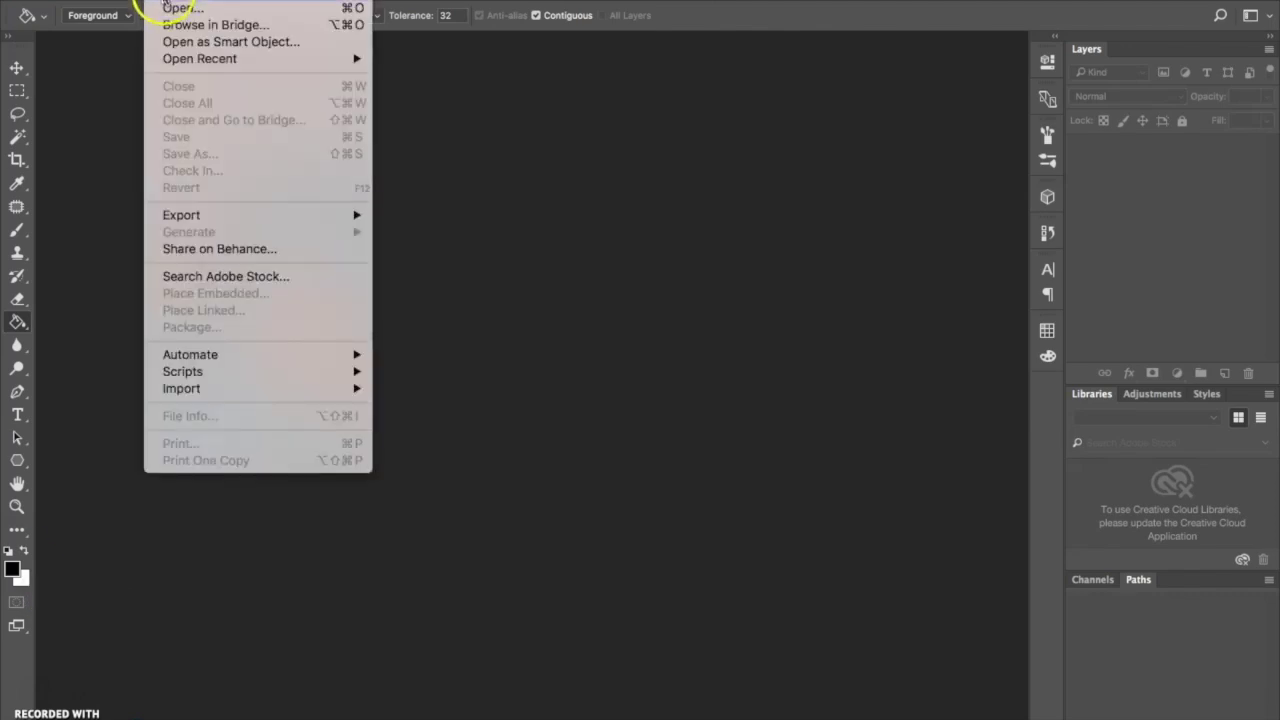
left_click(165, 2)
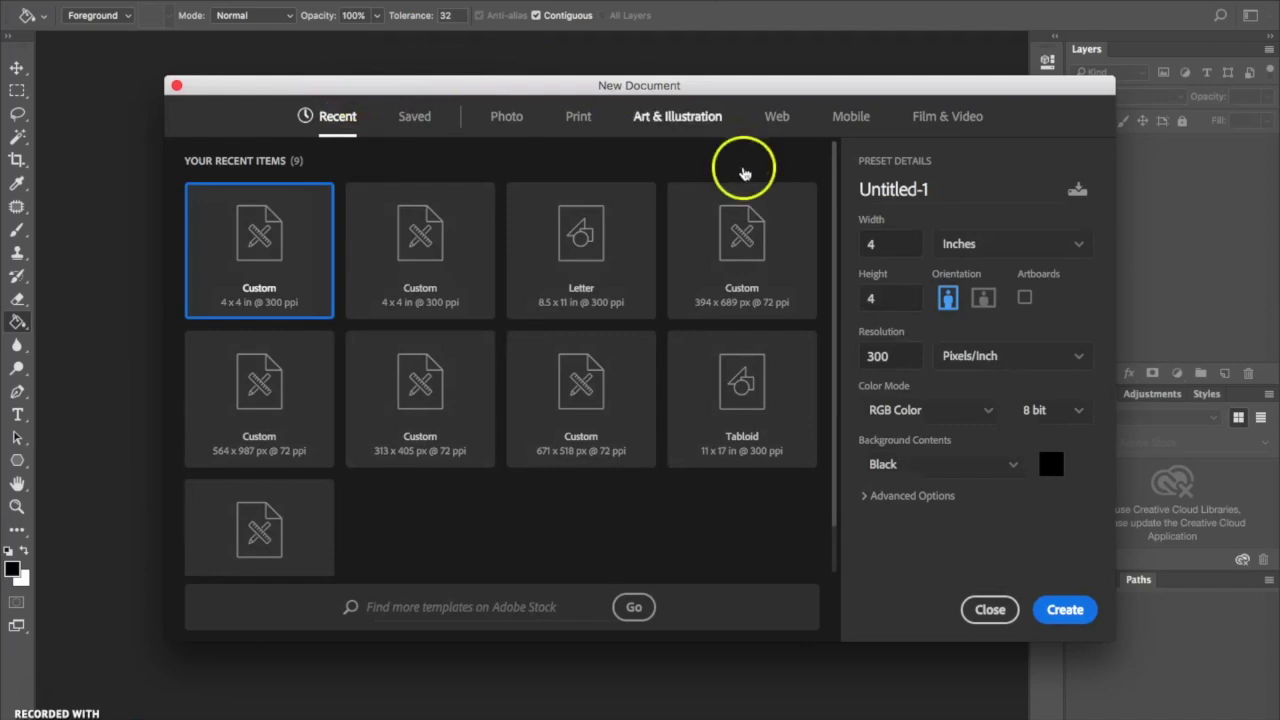
left_click(579, 118)
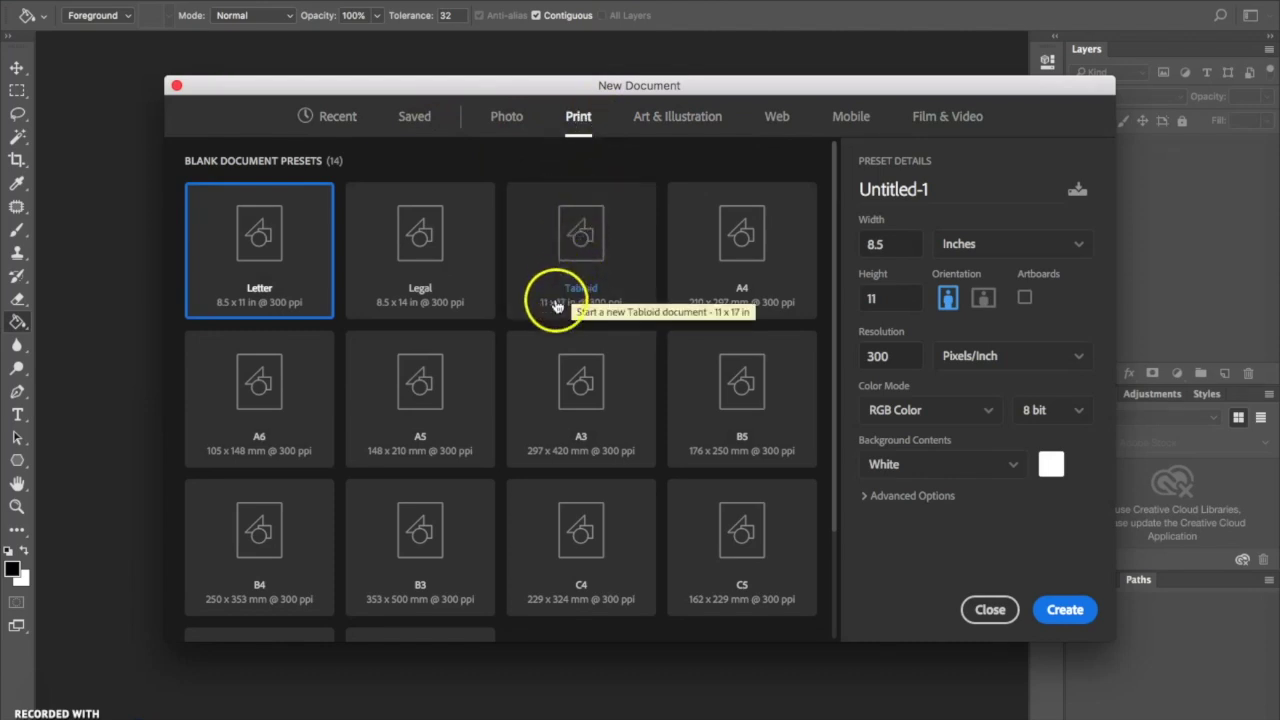
left_click(573, 257)
left_click(586, 294)
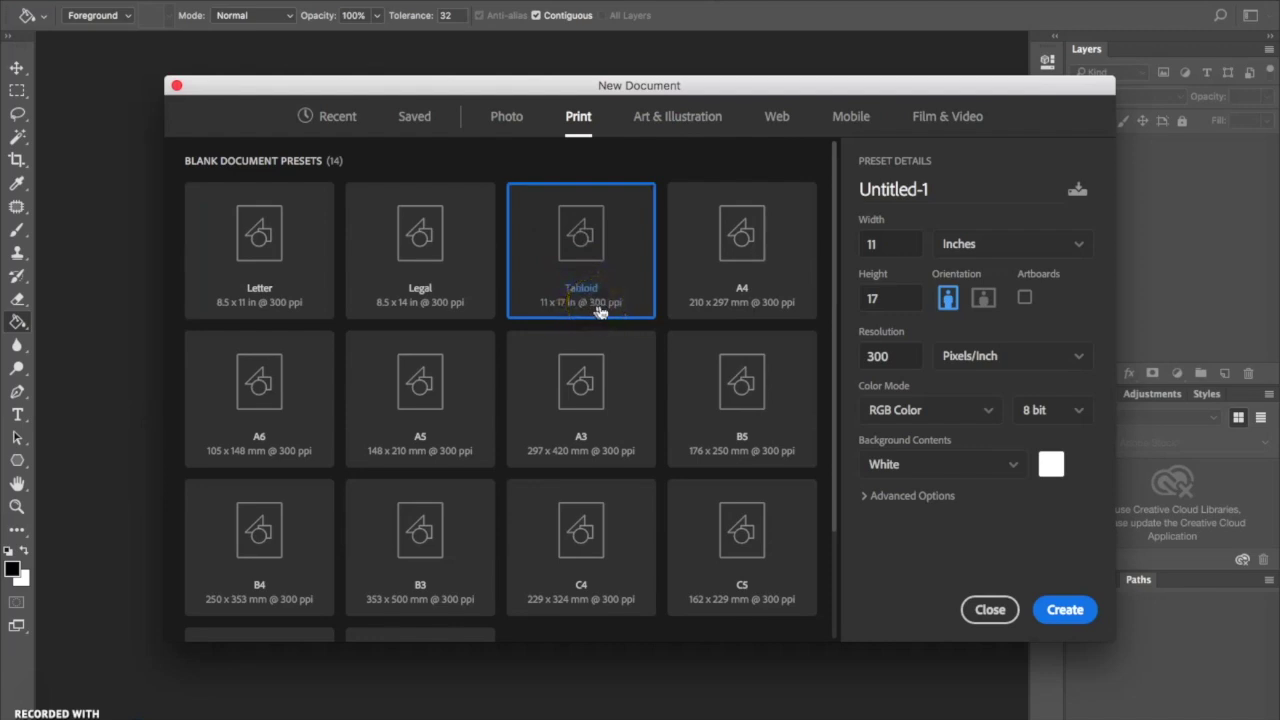
left_click(893, 363)
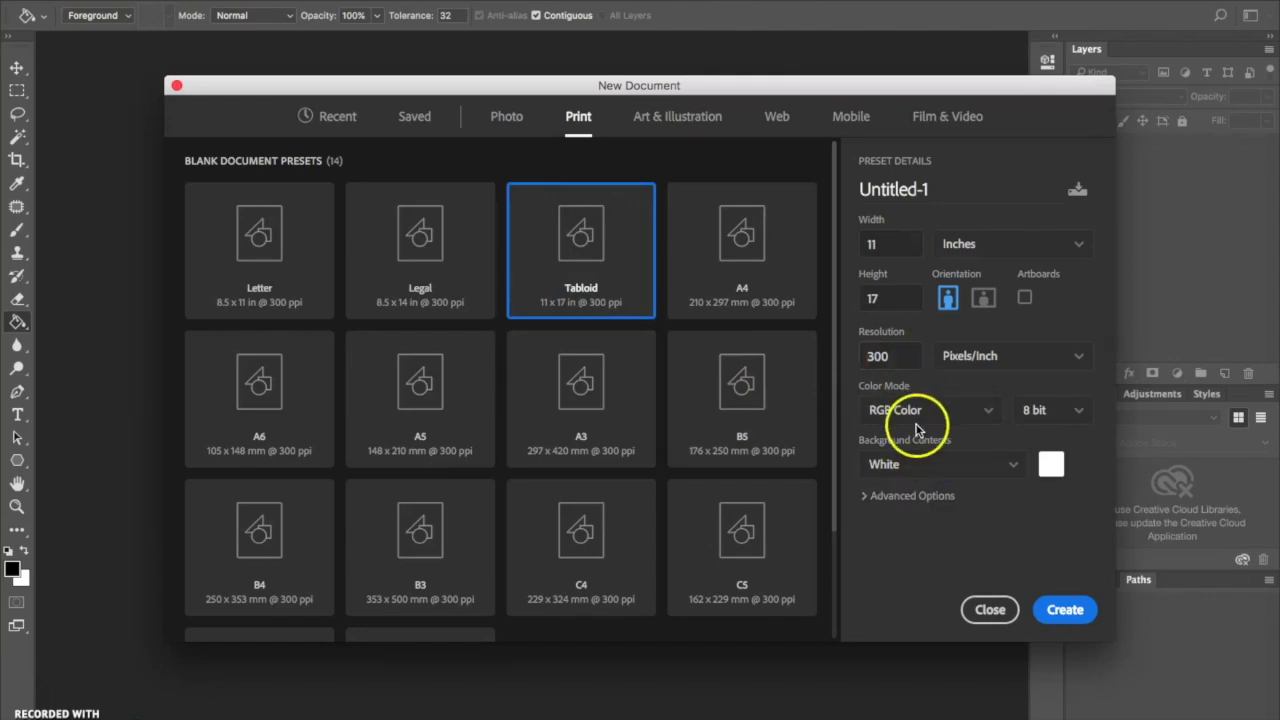
left_click(1064, 612)
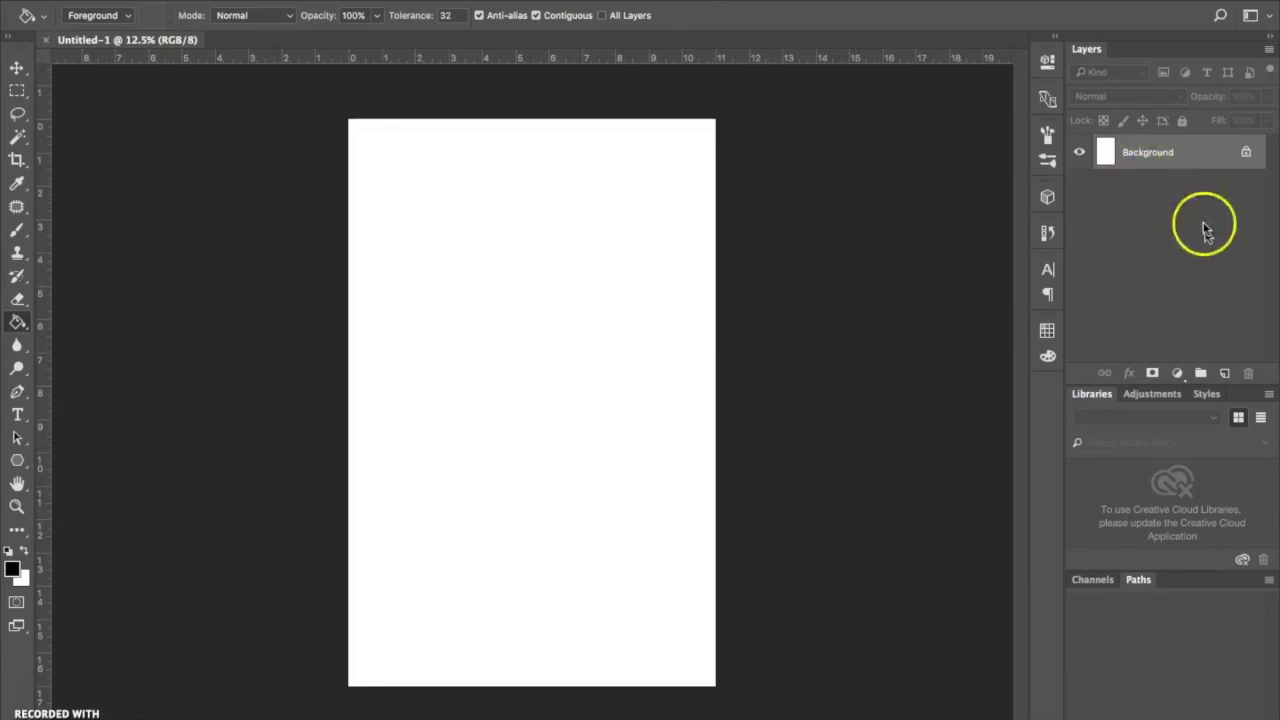
Add a new blank layer above the Background layer and toggle the rulers off and back on.
left_click(1224, 374)
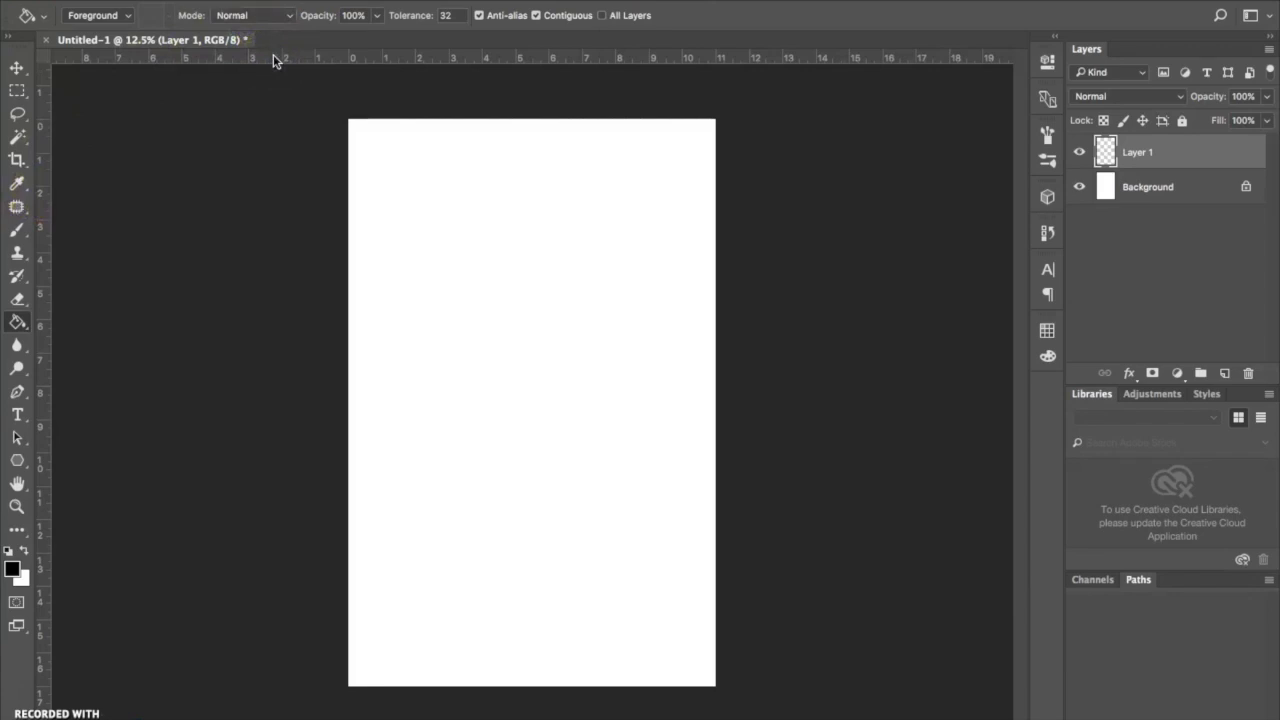
key("super+r")
key("super+r")
Place a vertical guide at 5.5 in and a horizontal guide at 8.5 in to mark the page center.
scroll(311, 77, "up", 3)
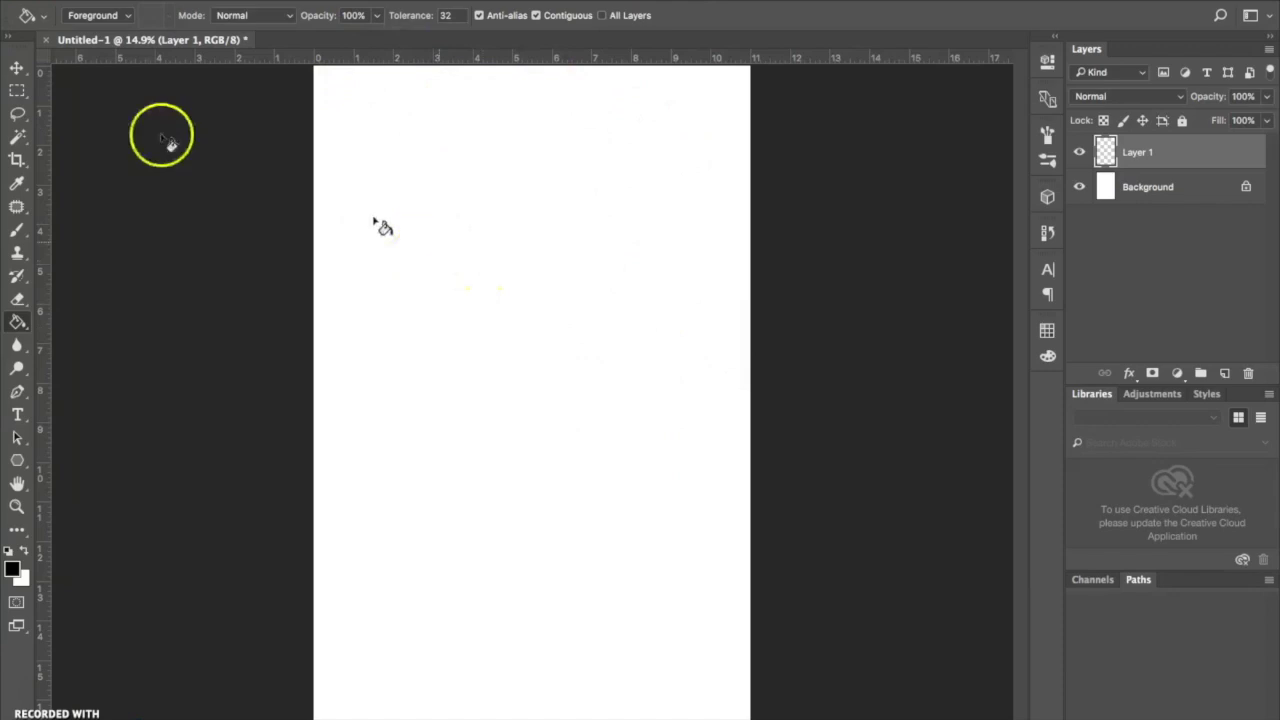
left_click(17, 67)
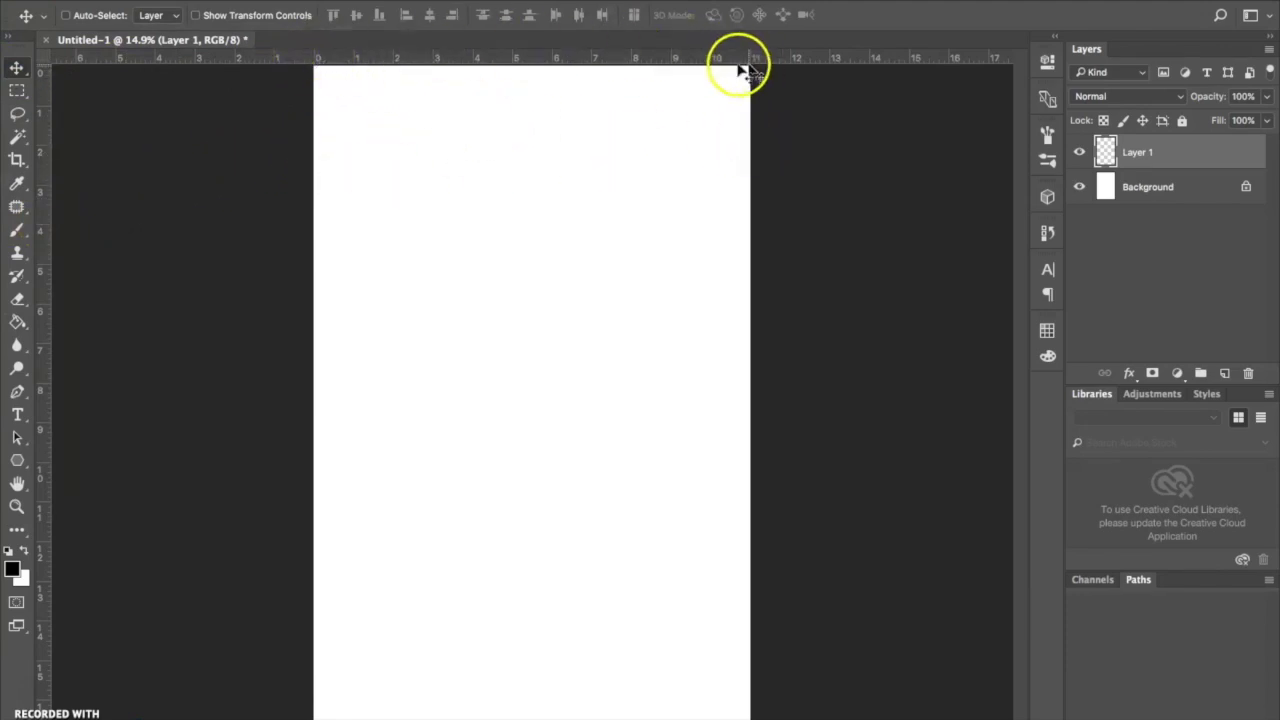
left_click_drag(44, 236, 532, 329)
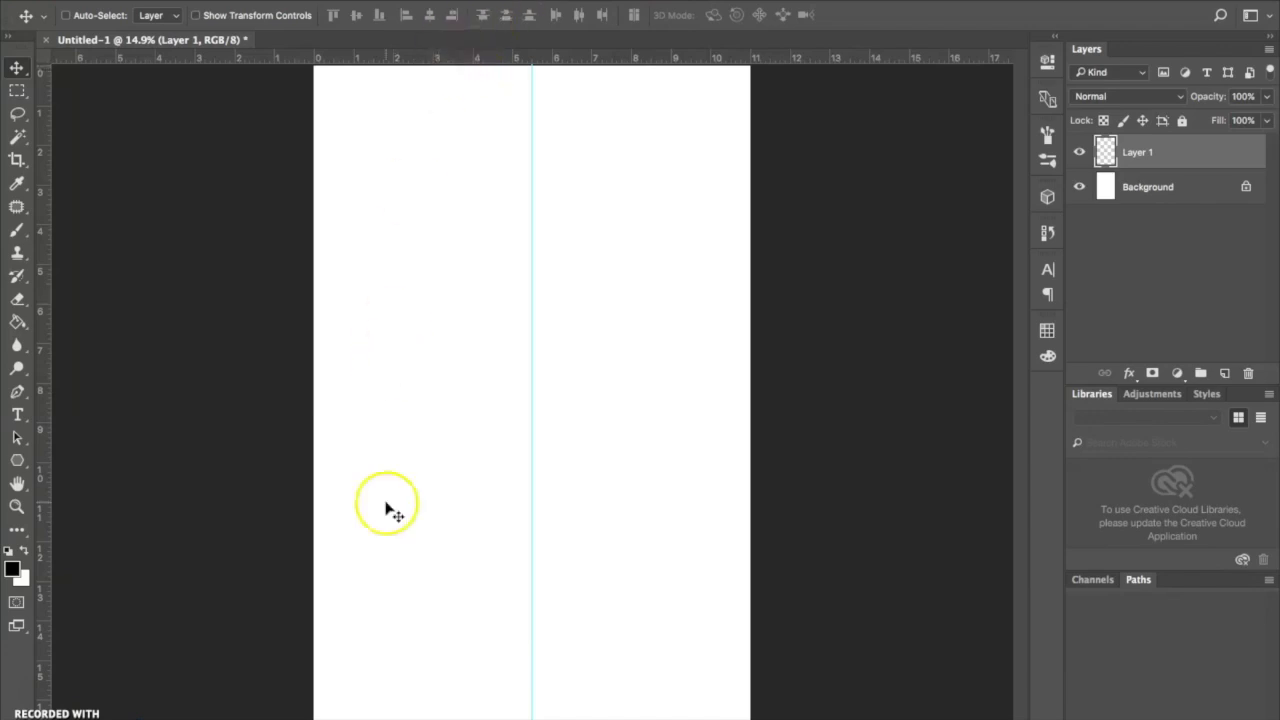
left_click_drag(483, 55, 500, 401)
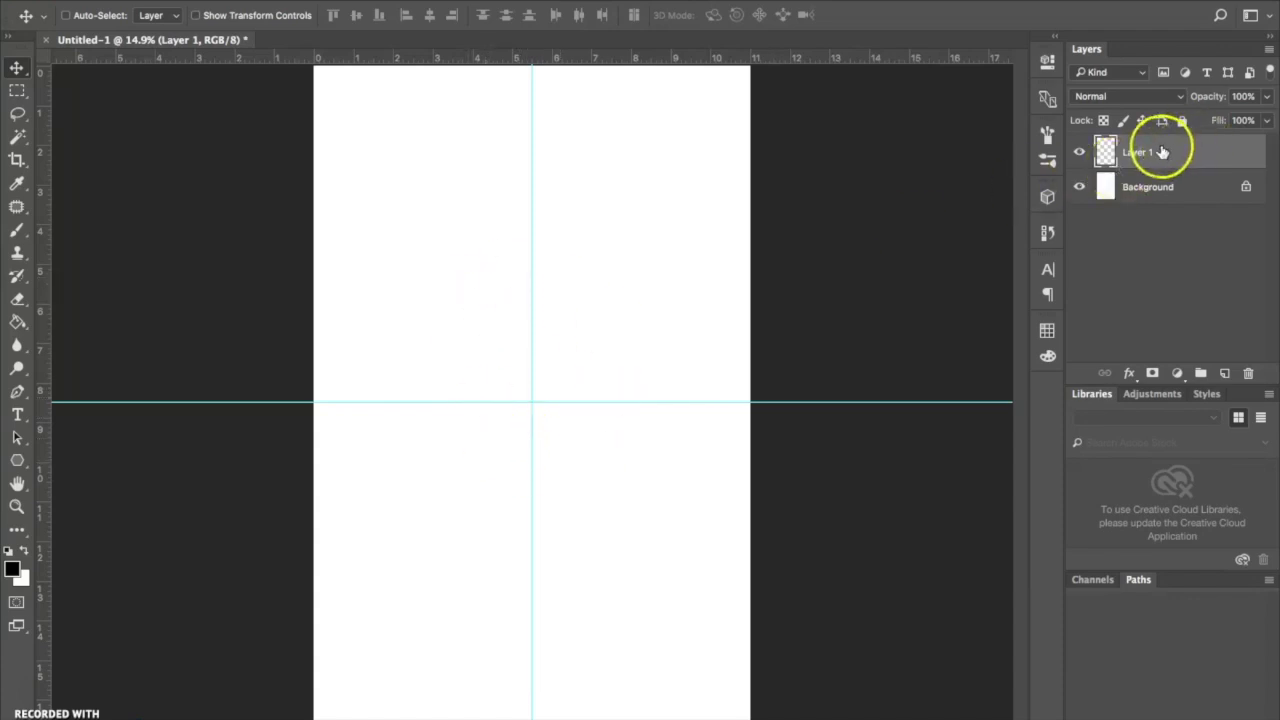
Try out the Single Row and Single Column variants of the marquee tool.
left_click(16, 93)
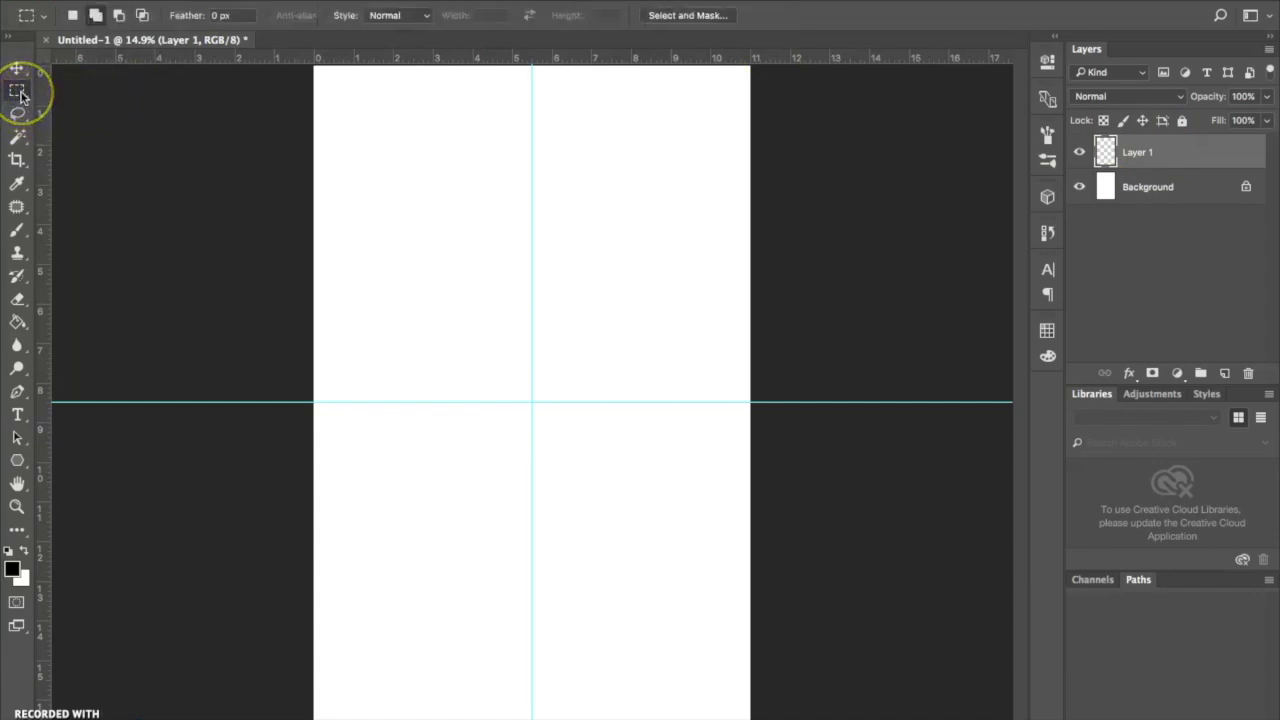
left_click_drag(25, 93, 82, 122)
left_click(22, 93)
left_click(22, 94)
right_click(22, 95)
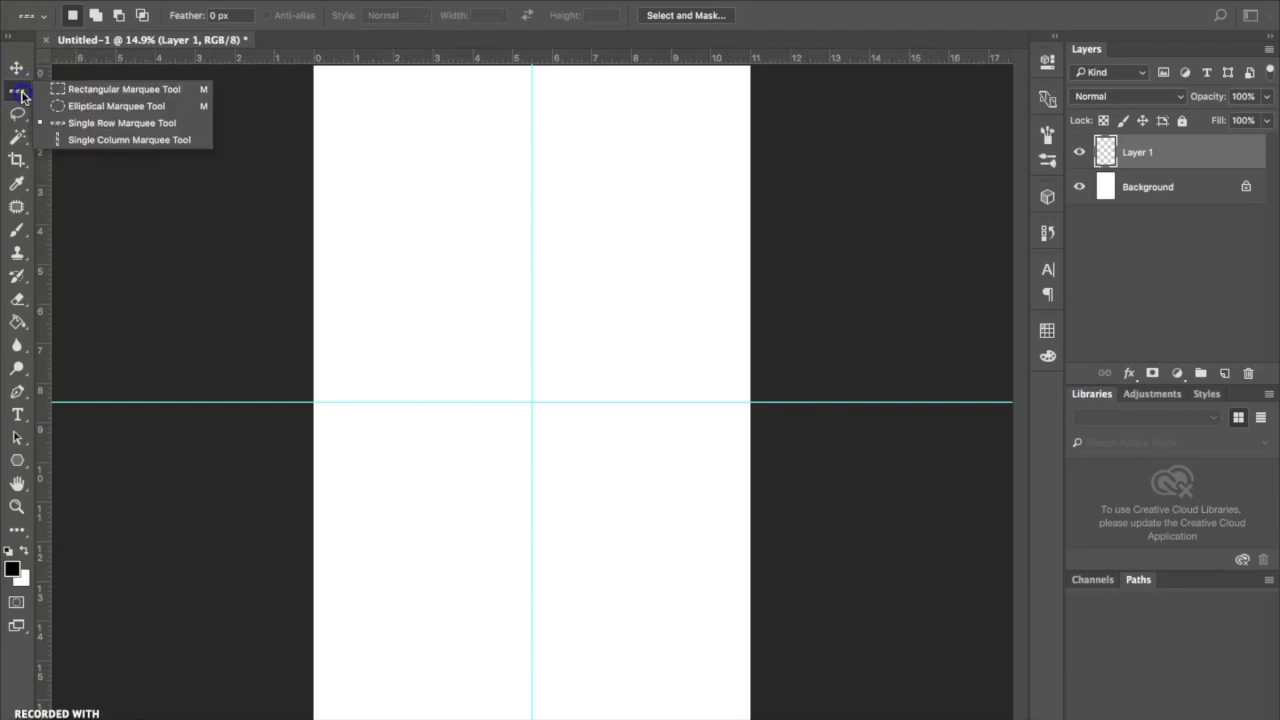
left_click(80, 137)
right_click(20, 93)
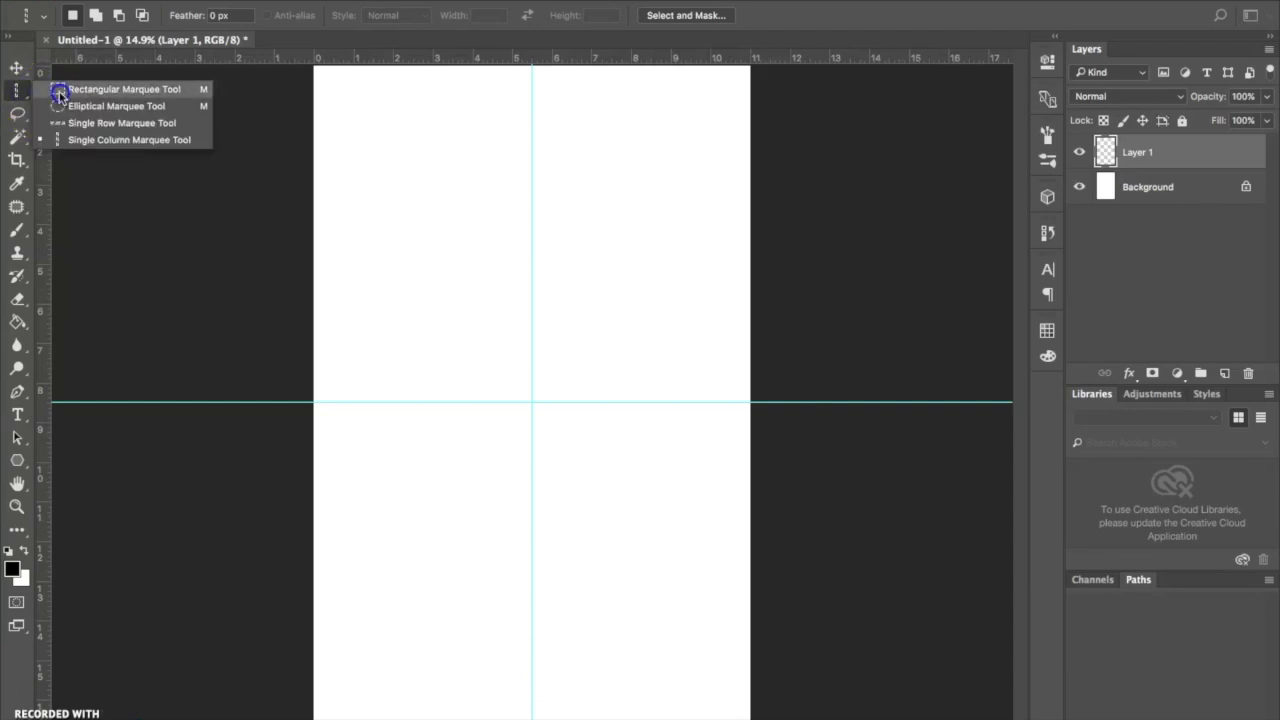
Draw a square rectangular-marquee selection about 4 in wide, centered on the intersection of the two guides.
left_click(60, 92)
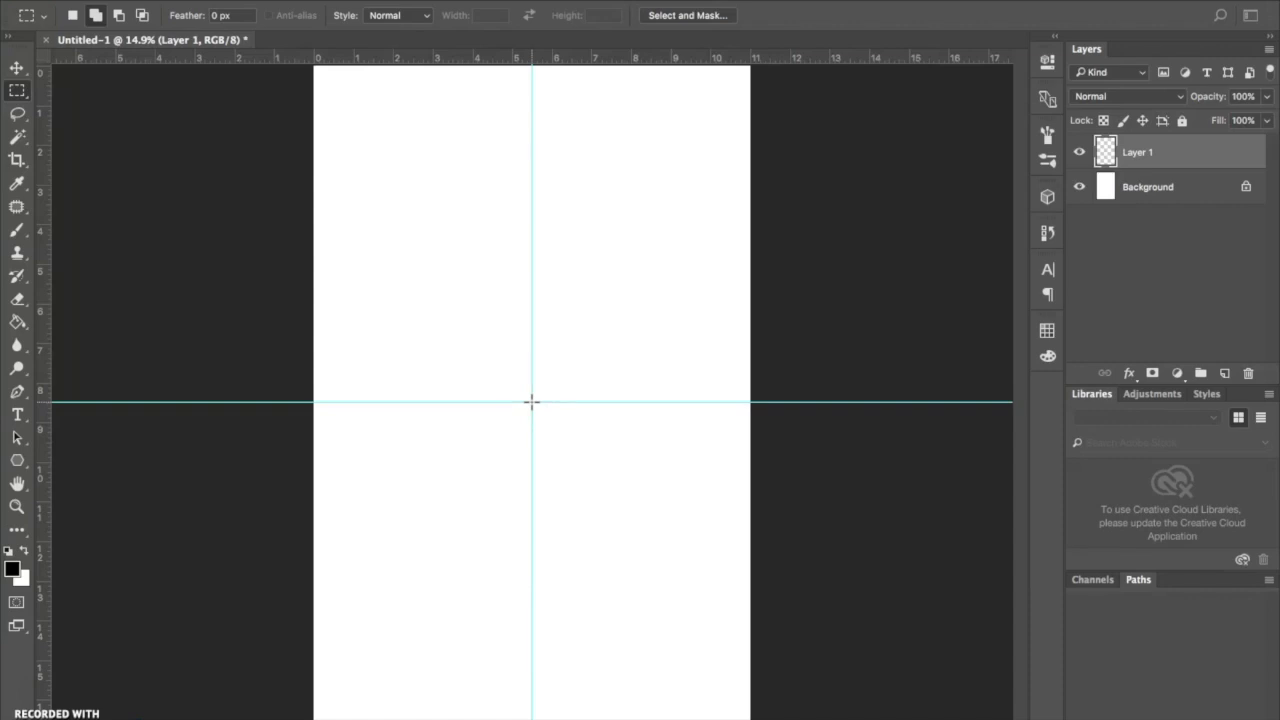
left_click_drag(535, 404, 552, 419)
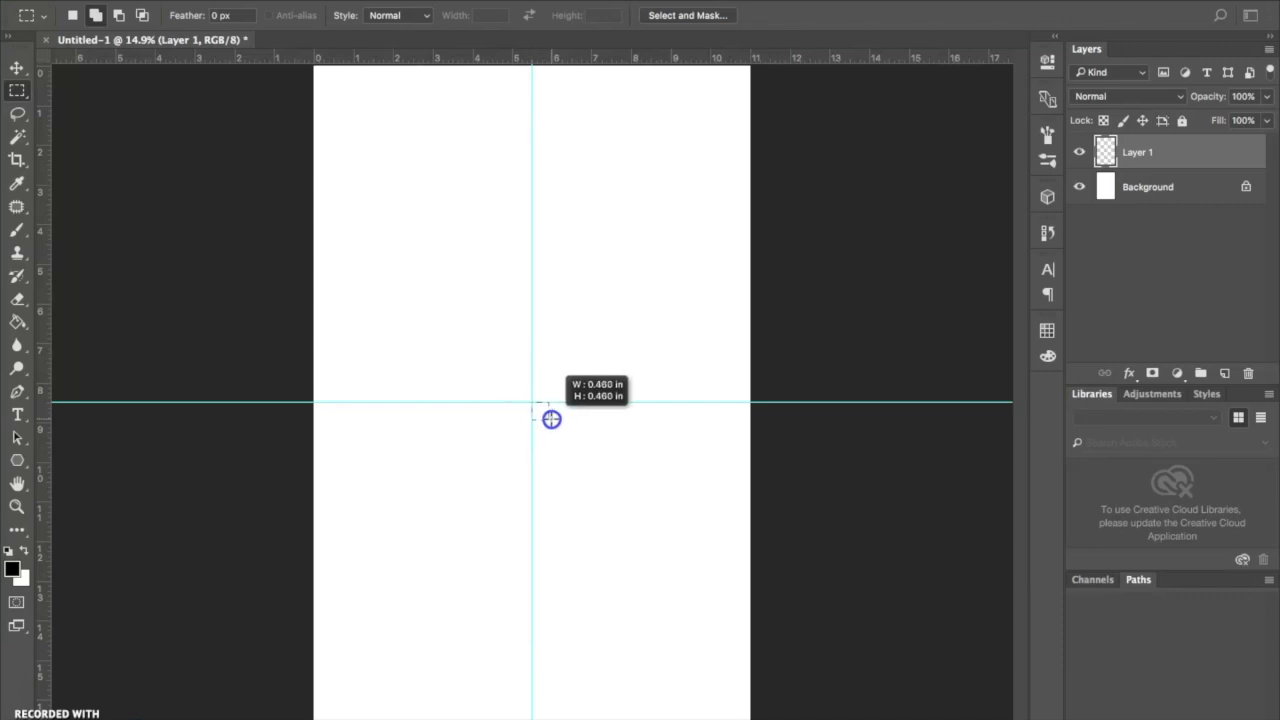
left_click_drag(551, 419, 622, 484)
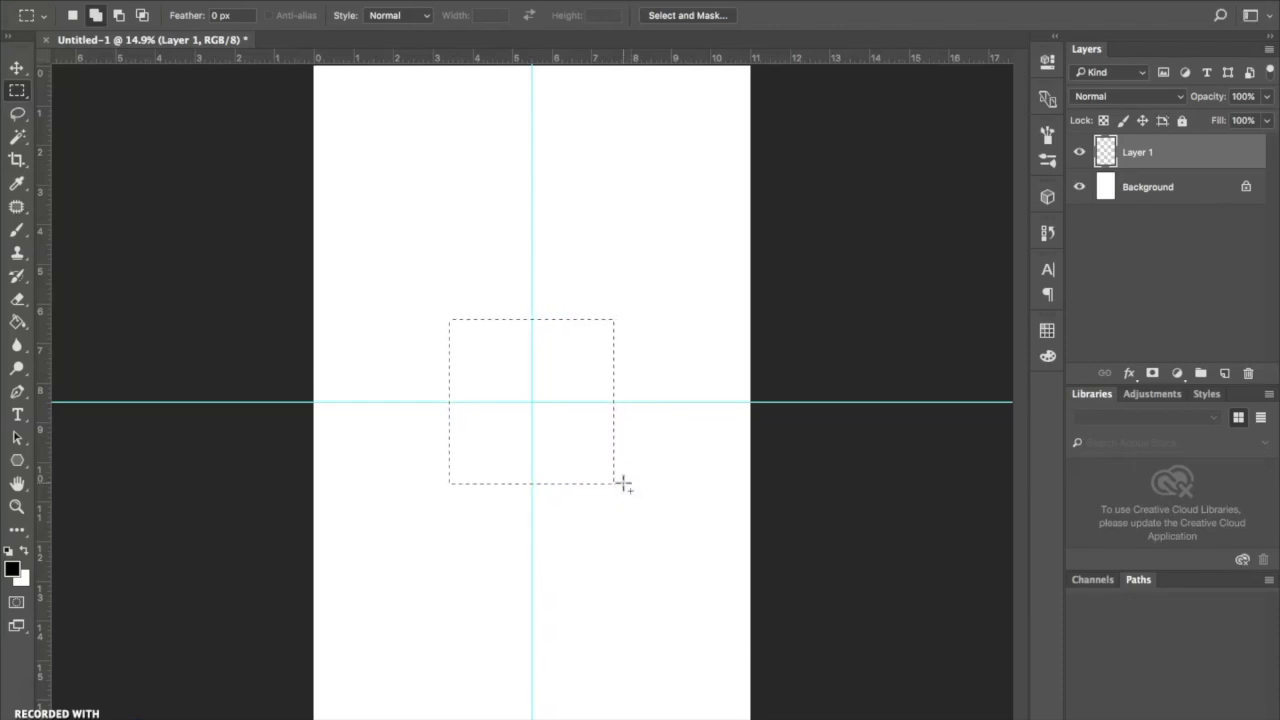
Fill the square selection on Layer 1 with the black foreground color using the Paint Bucket tool.
left_click(14, 570)
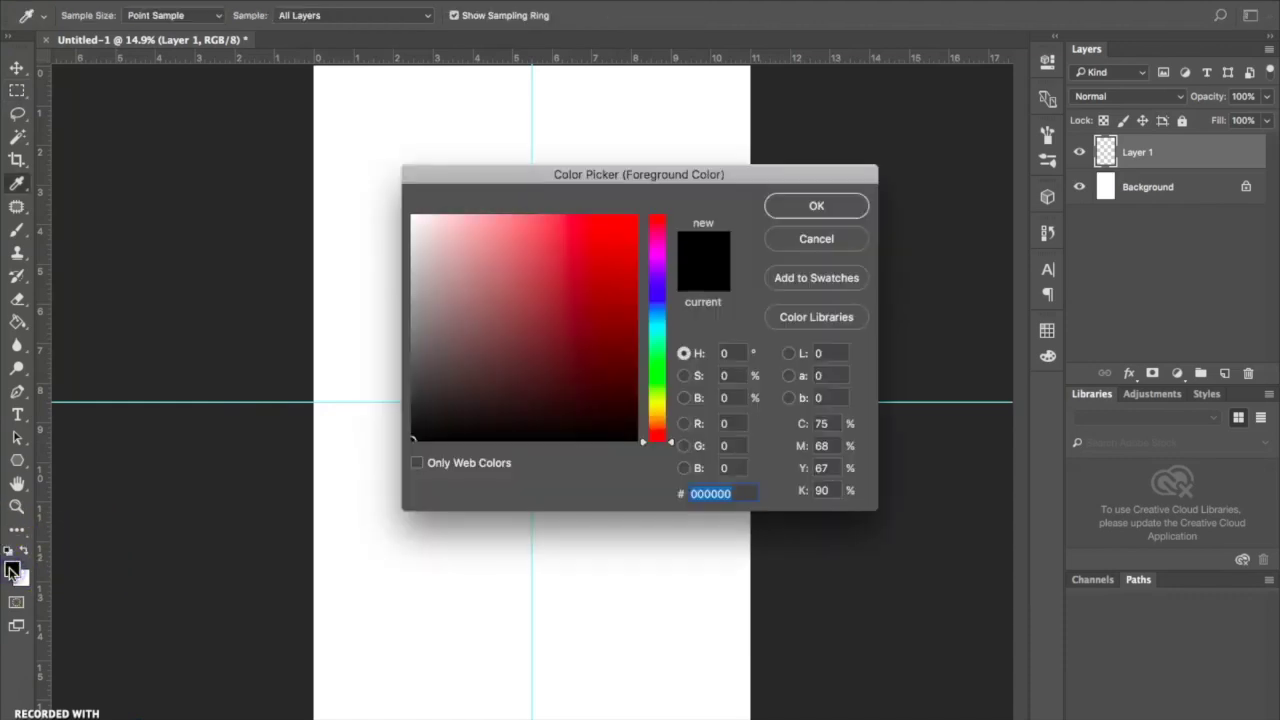
left_click(816, 238)
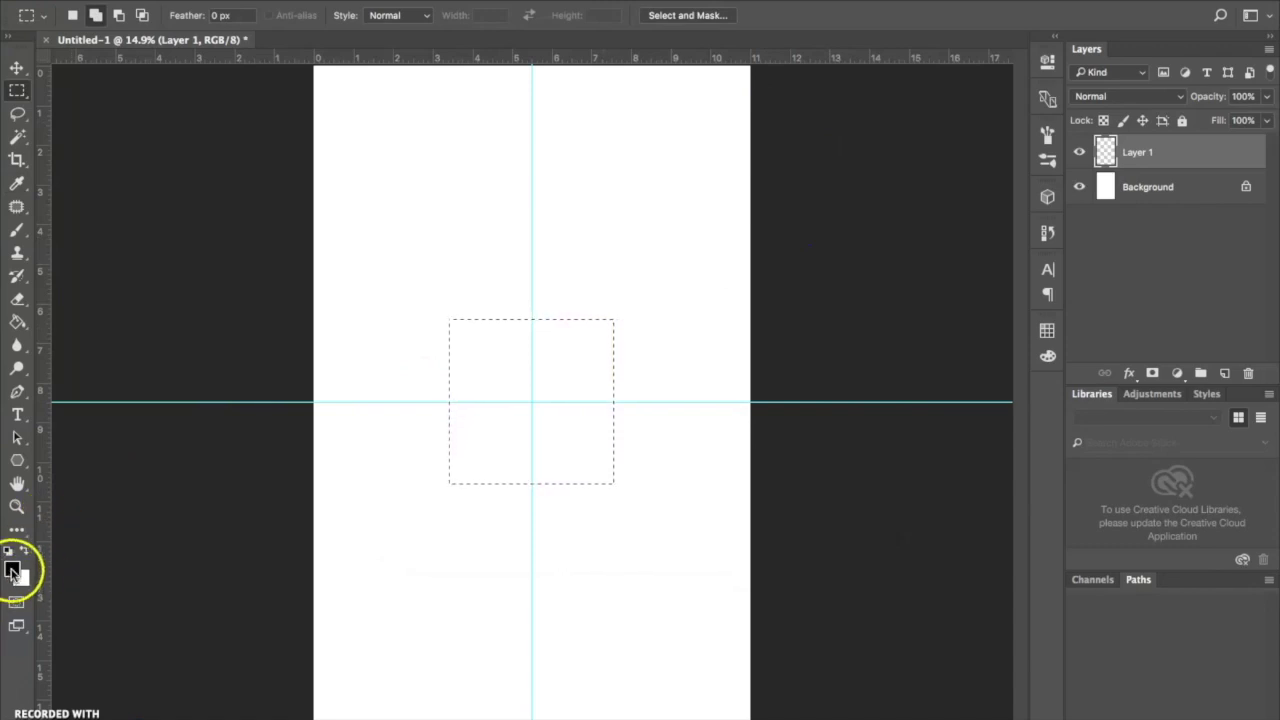
left_click(17, 325)
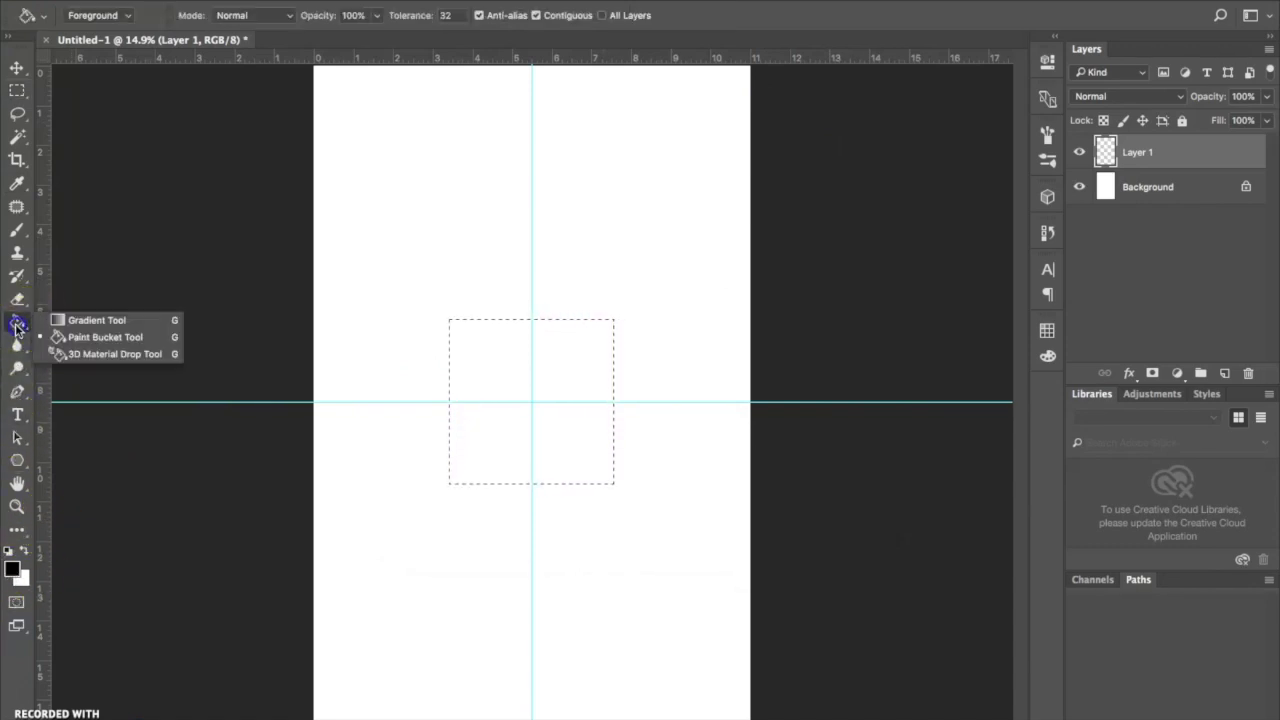
left_click(44, 338)
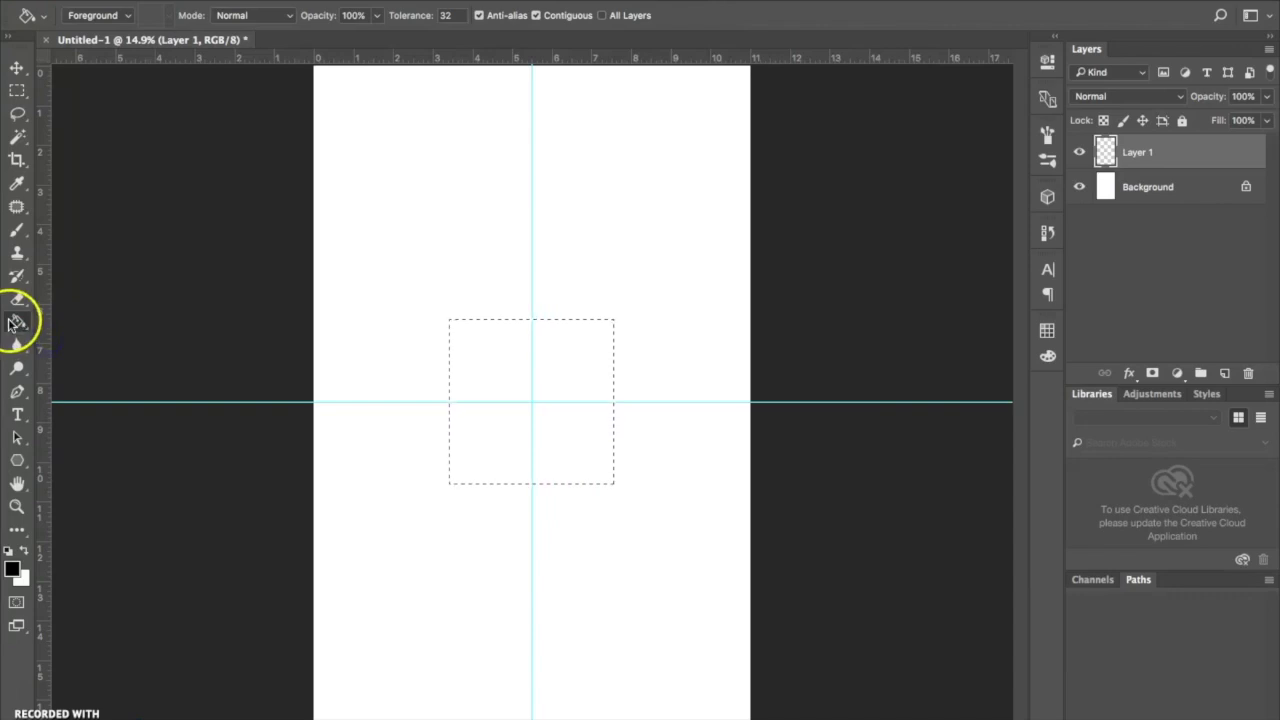
mouse_move(13, 324)
left_mouse_down()
mouse_move(57, 310)
mouse_move(79, 322)
mouse_move(86, 356)
mouse_move(17, 326)
mouse_move(84, 344)
left_mouse_up()
left_click(19, 327)
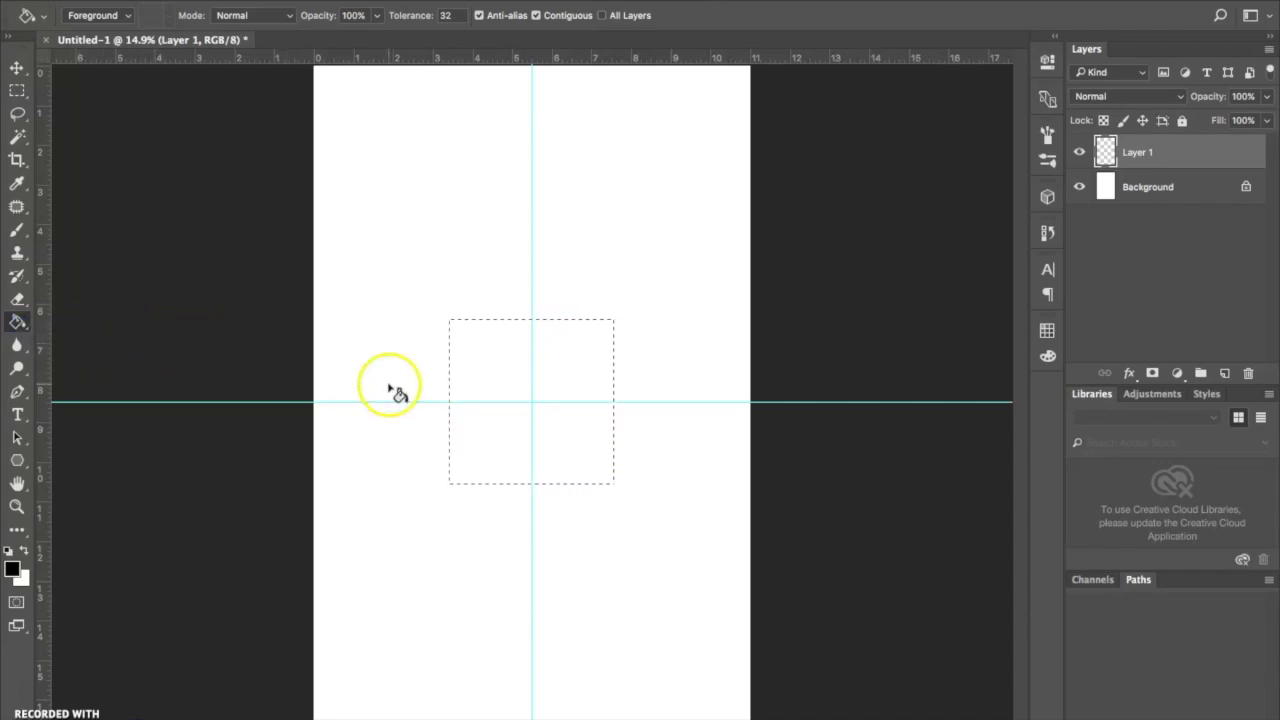
left_click(563, 390)
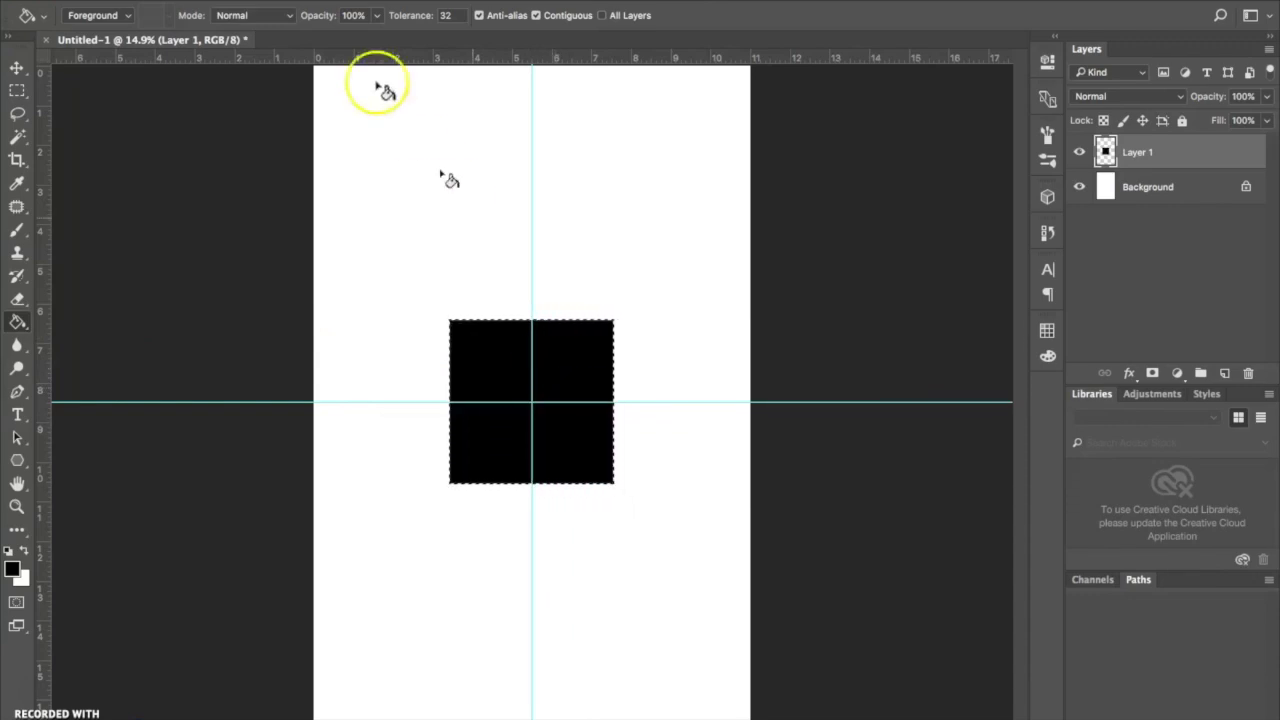
Deselect the filled black square.
left_click(386, 0)
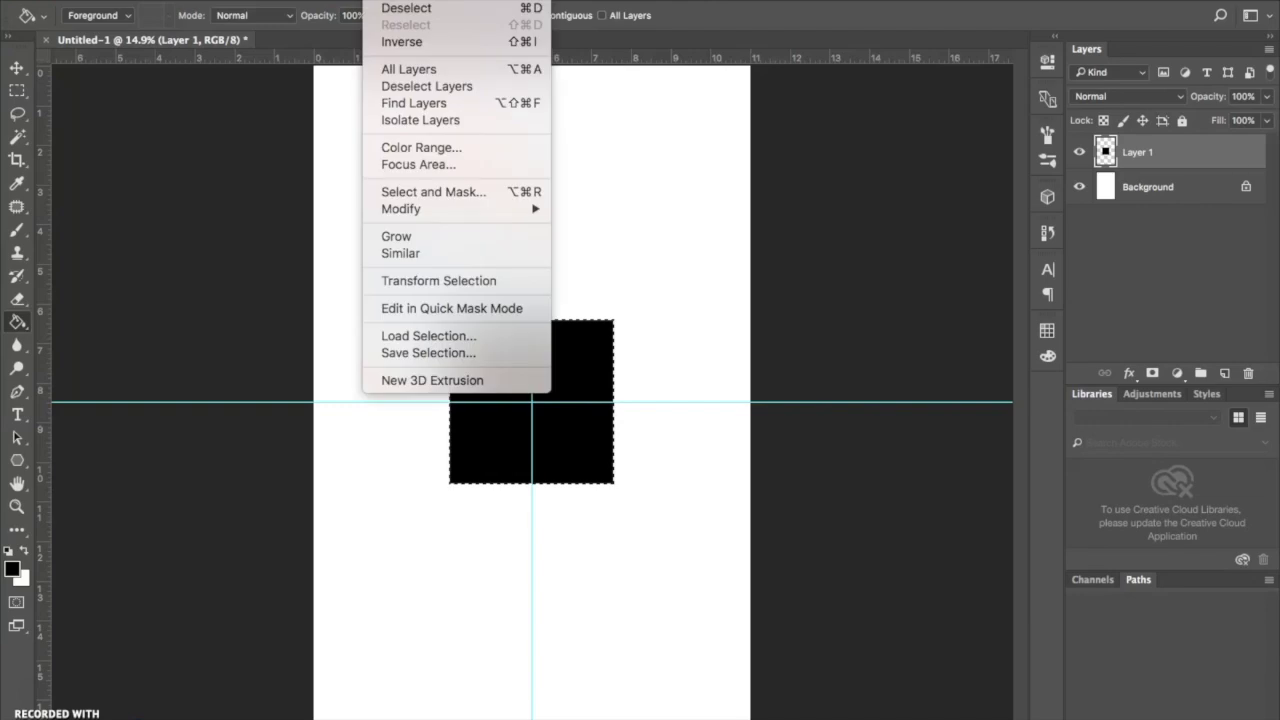
left_click(404, 9)
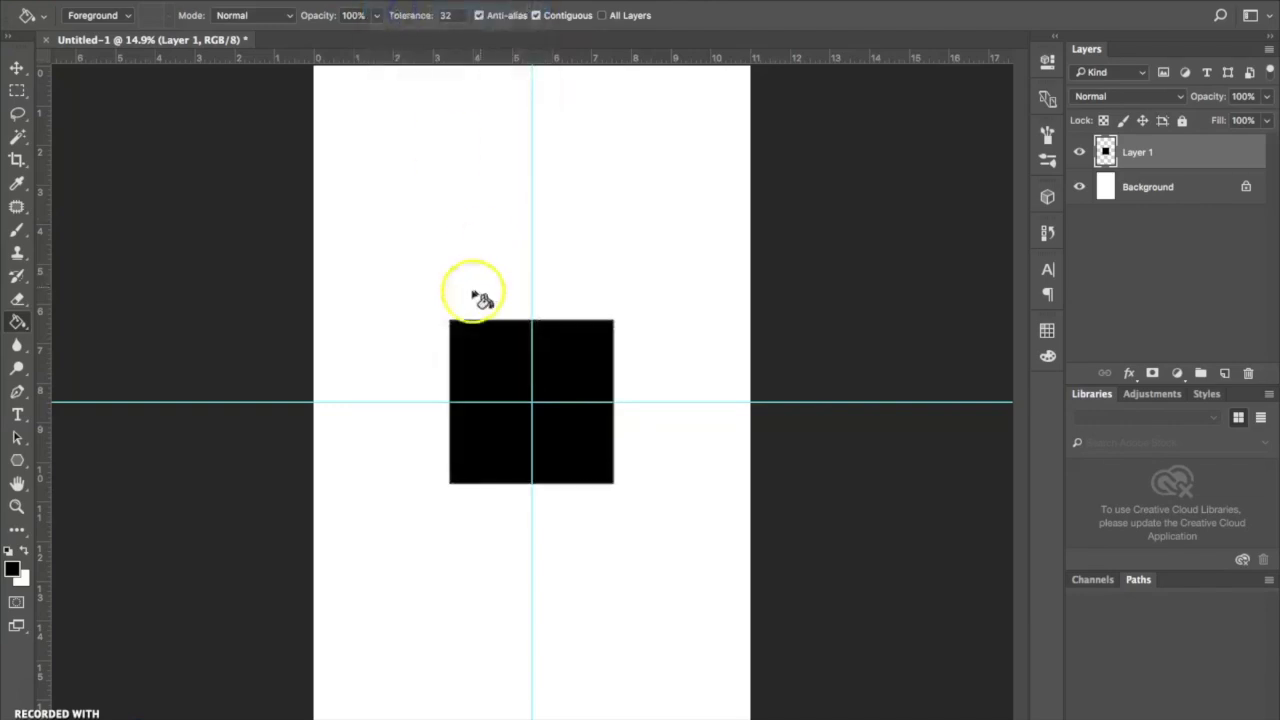
left_click(568, 430)
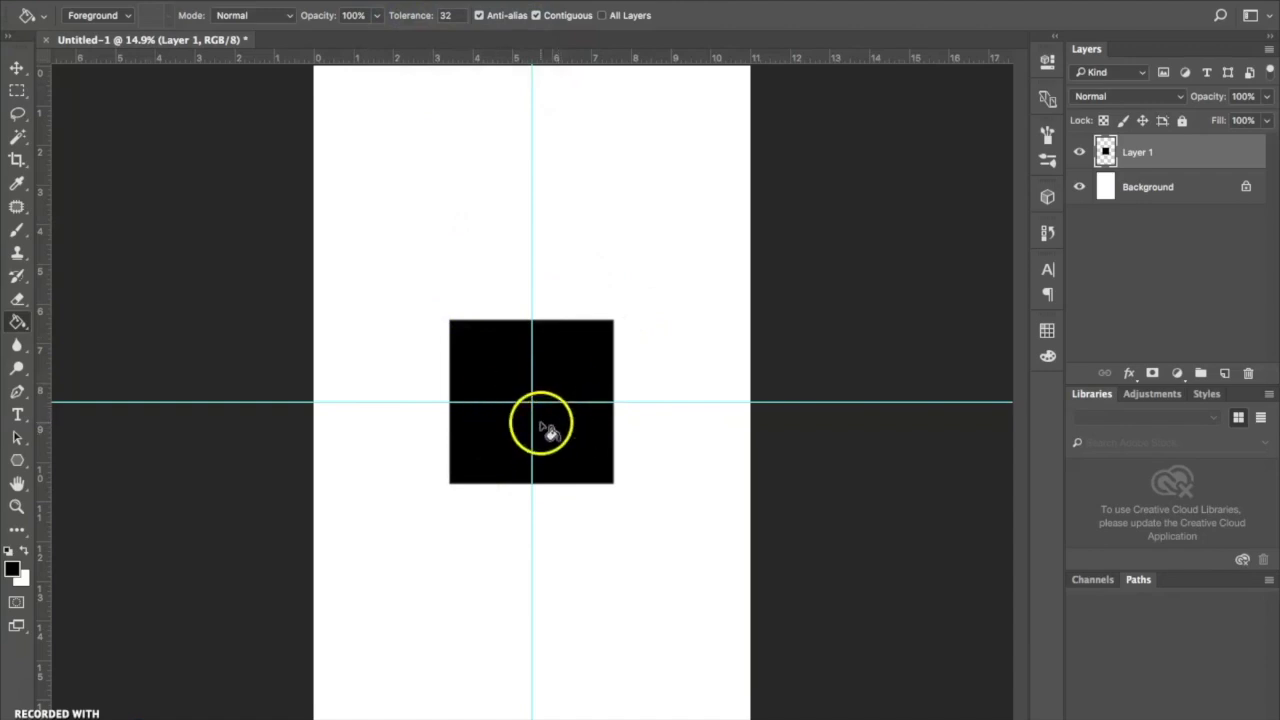
Toggle Layer 1's visibility off and on to check its content, and rename the layer Black Box.
left_click(1080, 155)
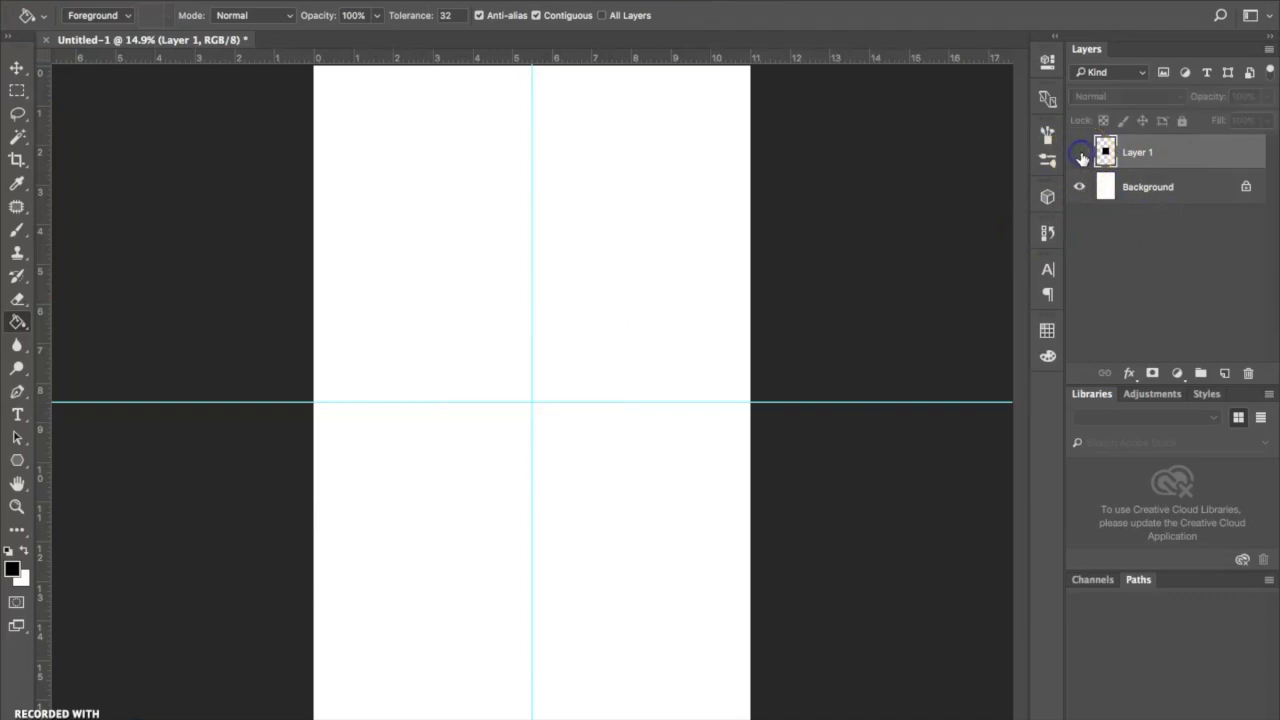
left_click(1080, 155)
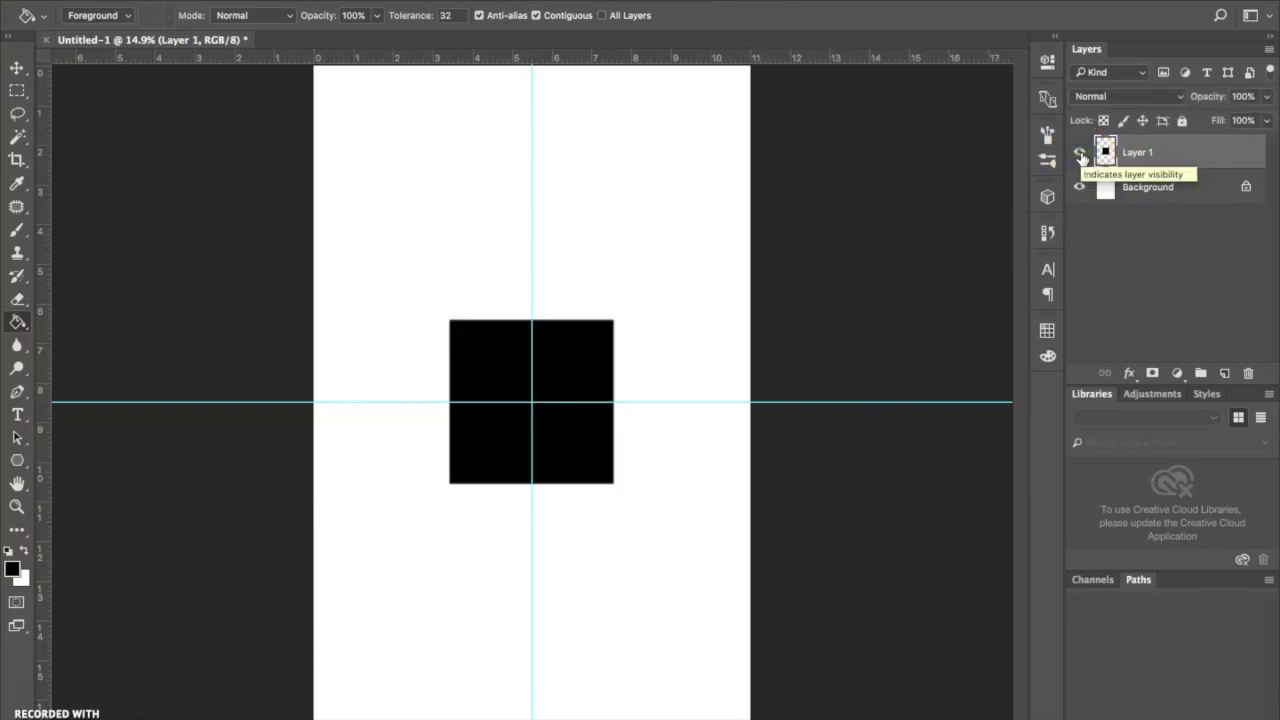
left_click(1080, 155)
left_click(1080, 155)
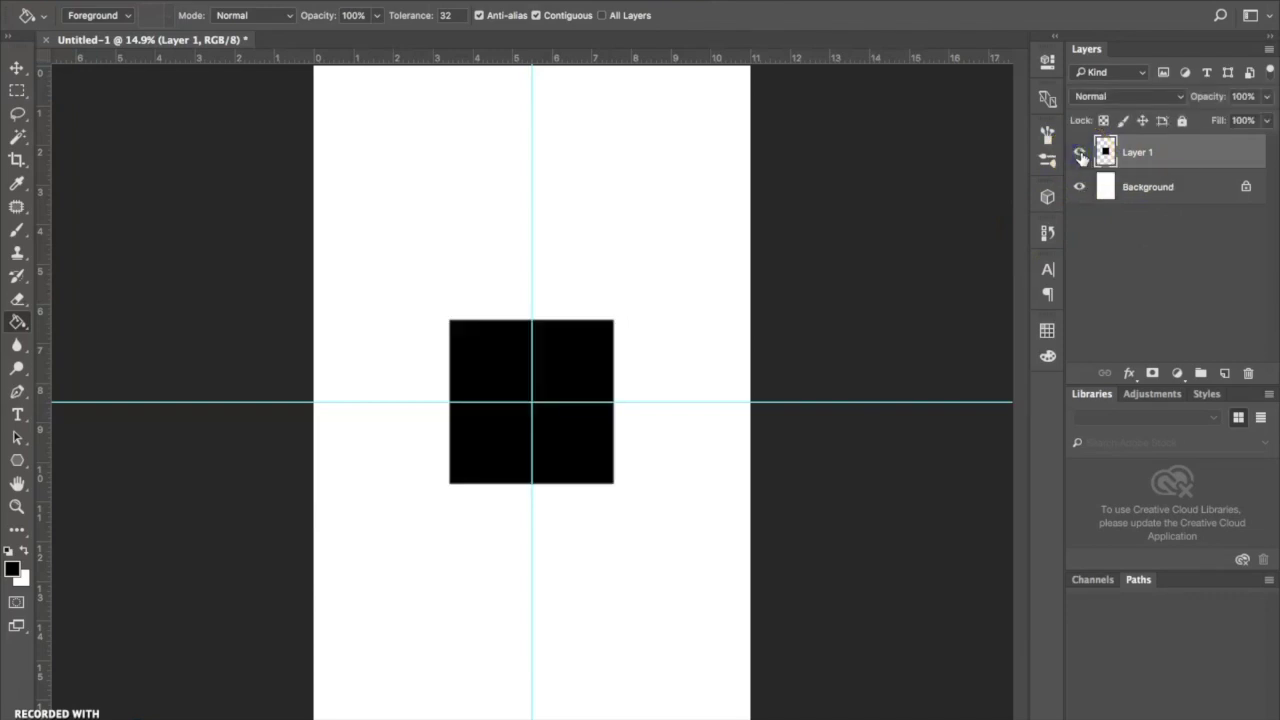
double_click(1137, 151)
left_click(56, 694)
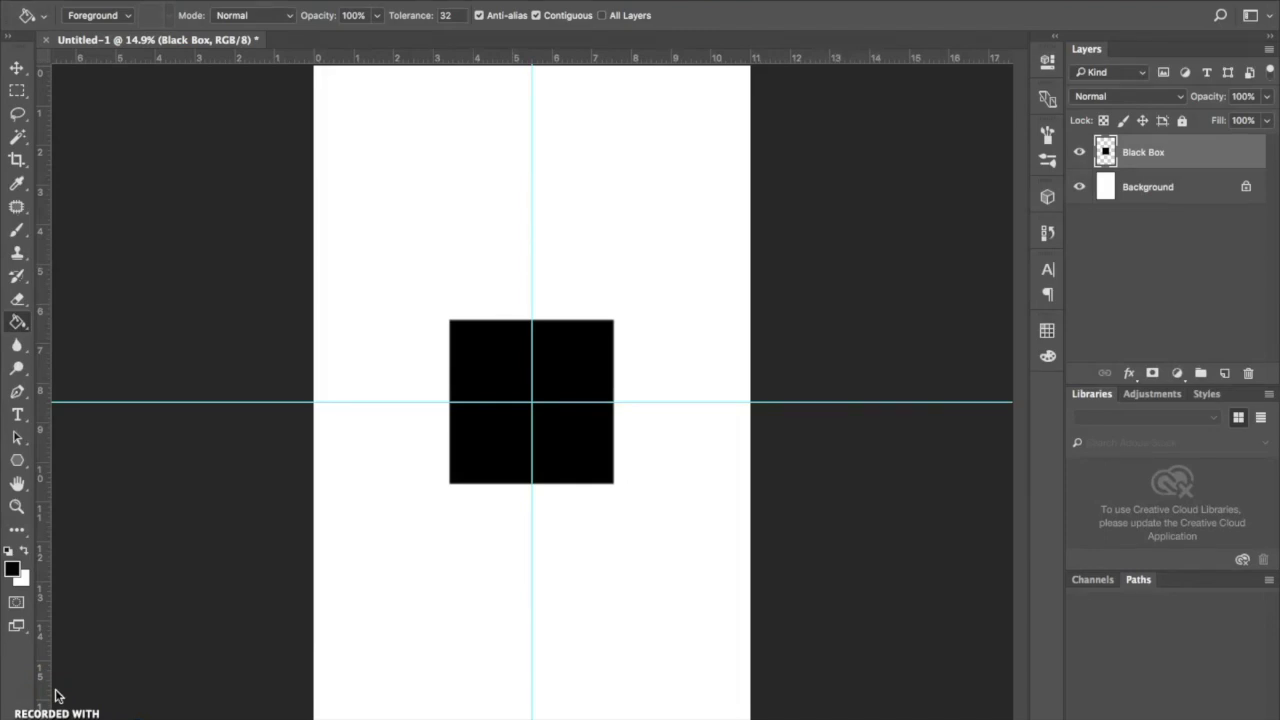
Switch to Finder's Images for Notan folder and place Omamori Amulet.png into the Photoshop document at its default size.
key("super+Tab")
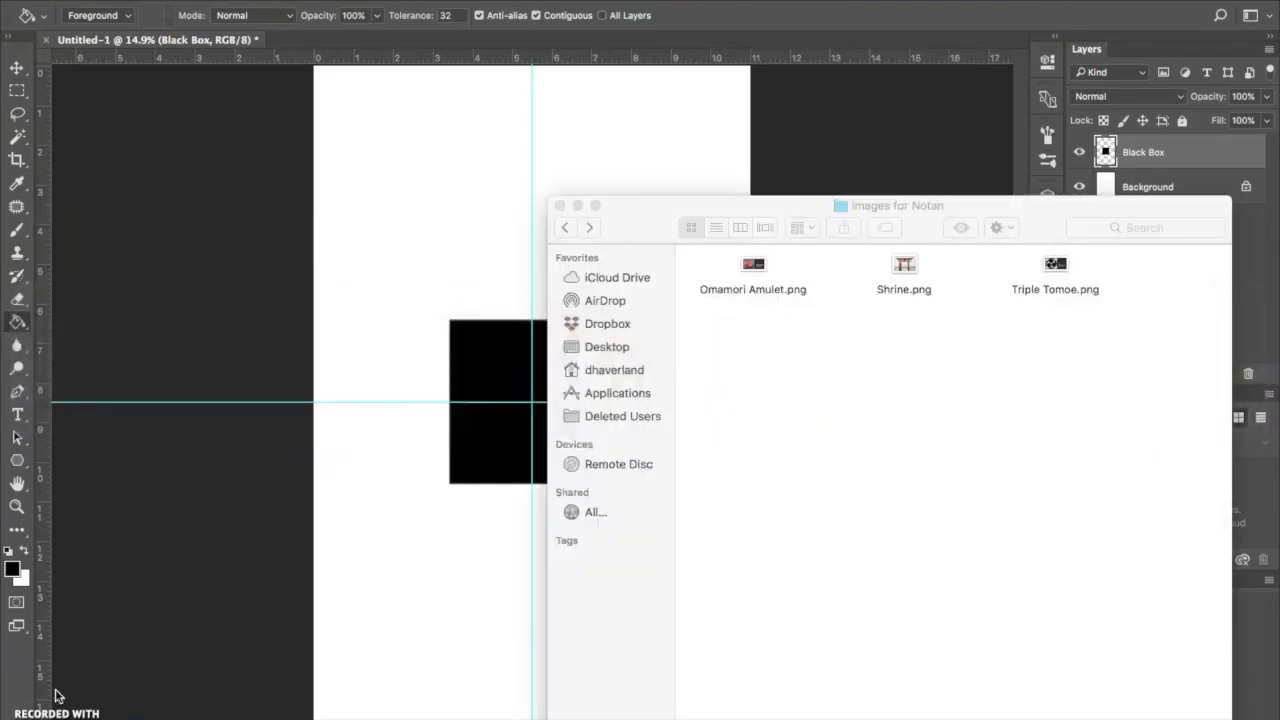
left_click_drag(660, 214, 690, 179)
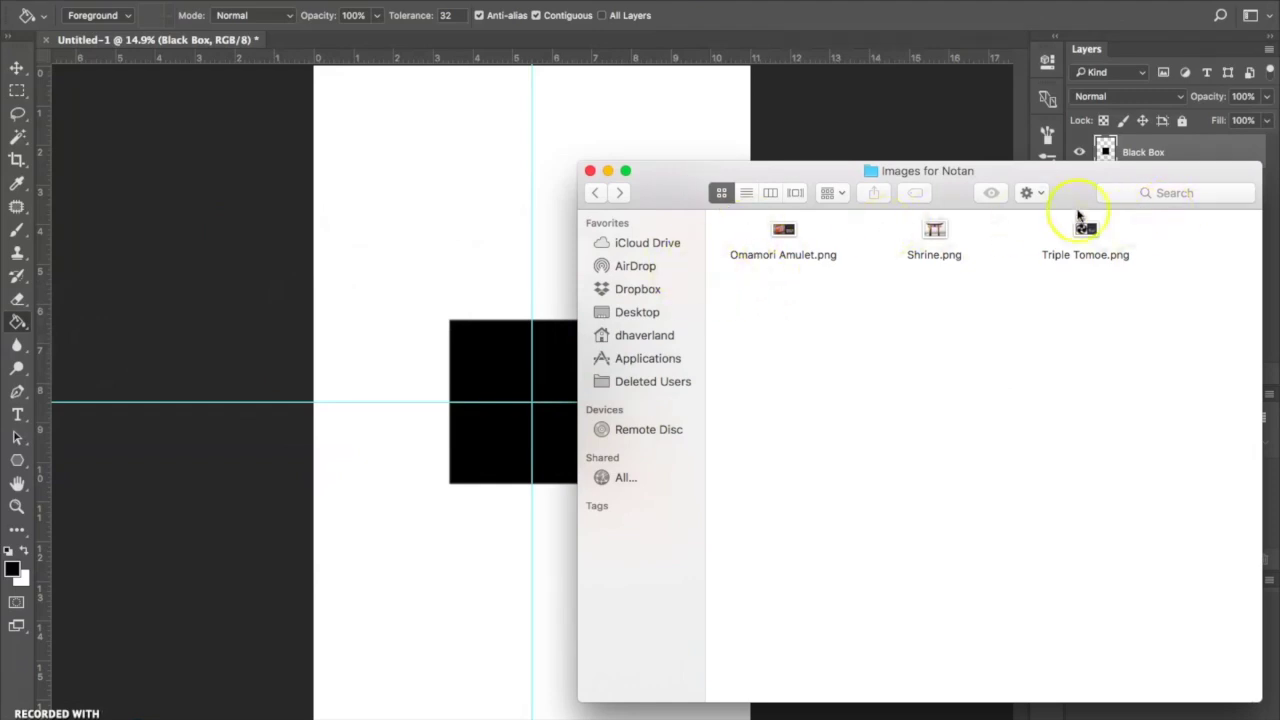
left_click_drag(814, 174, 882, 180)
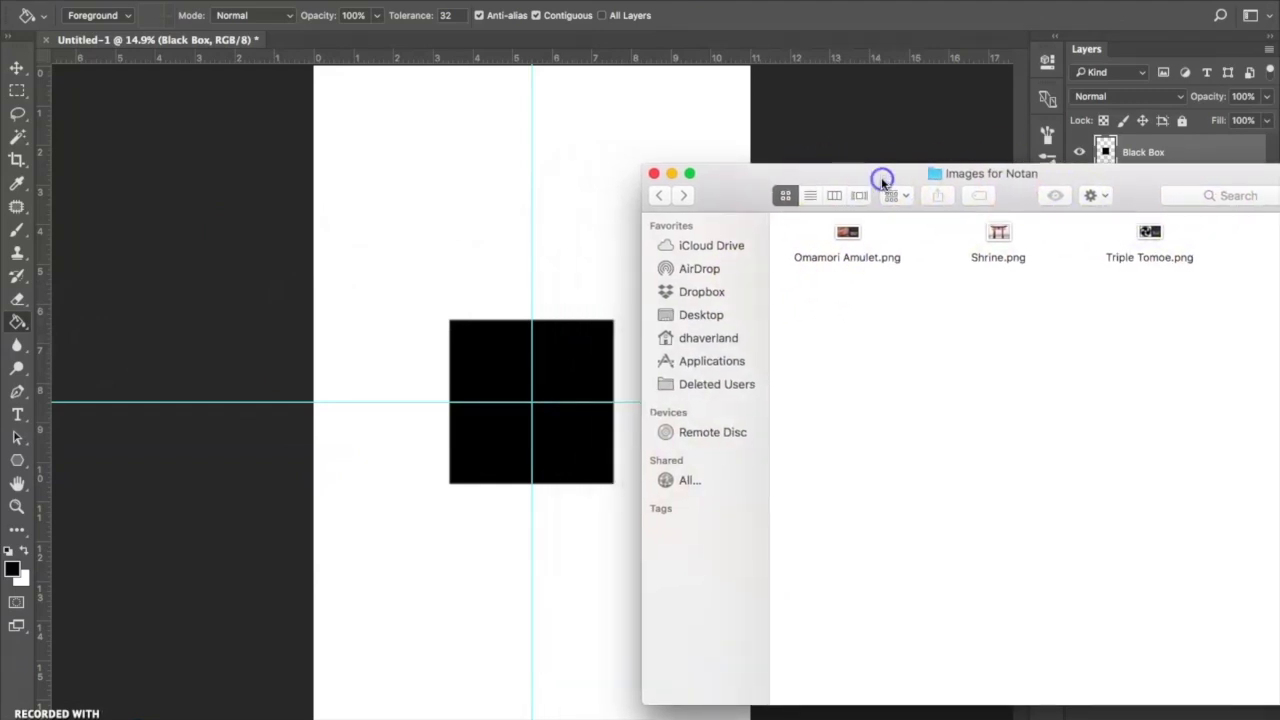
left_click(842, 236)
left_click_drag(840, 236, 496, 274)
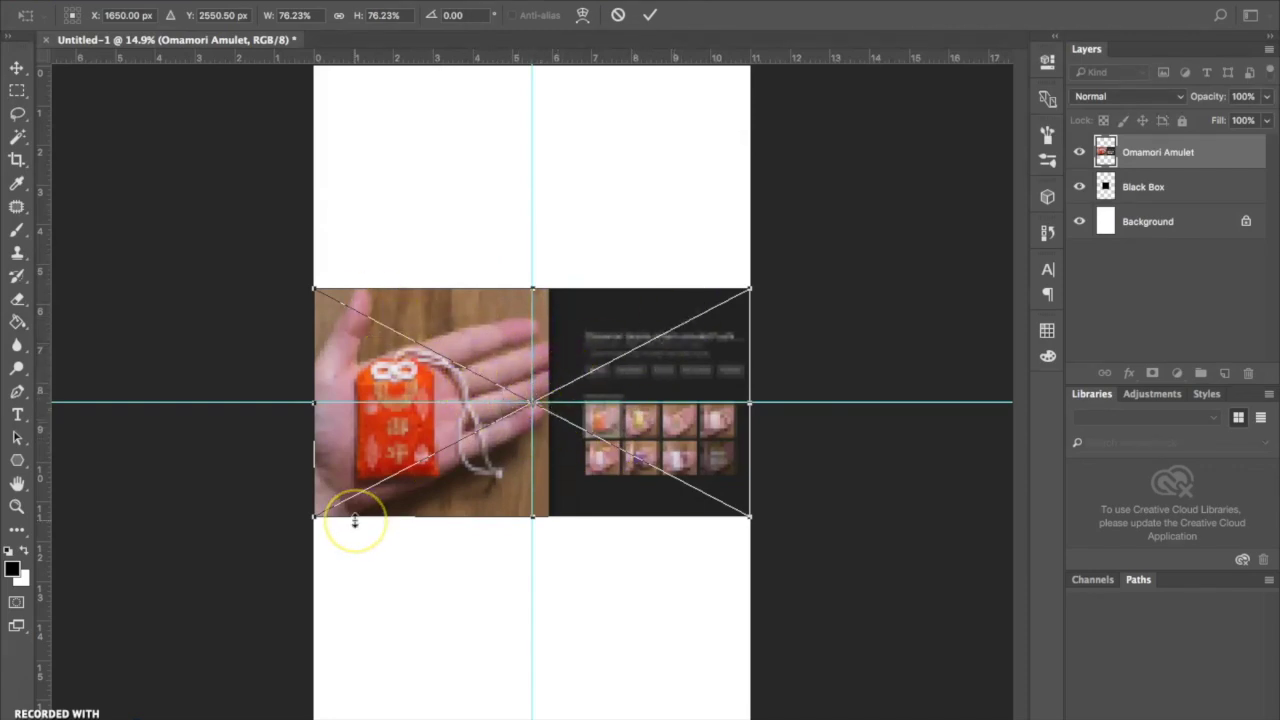
key("Return")
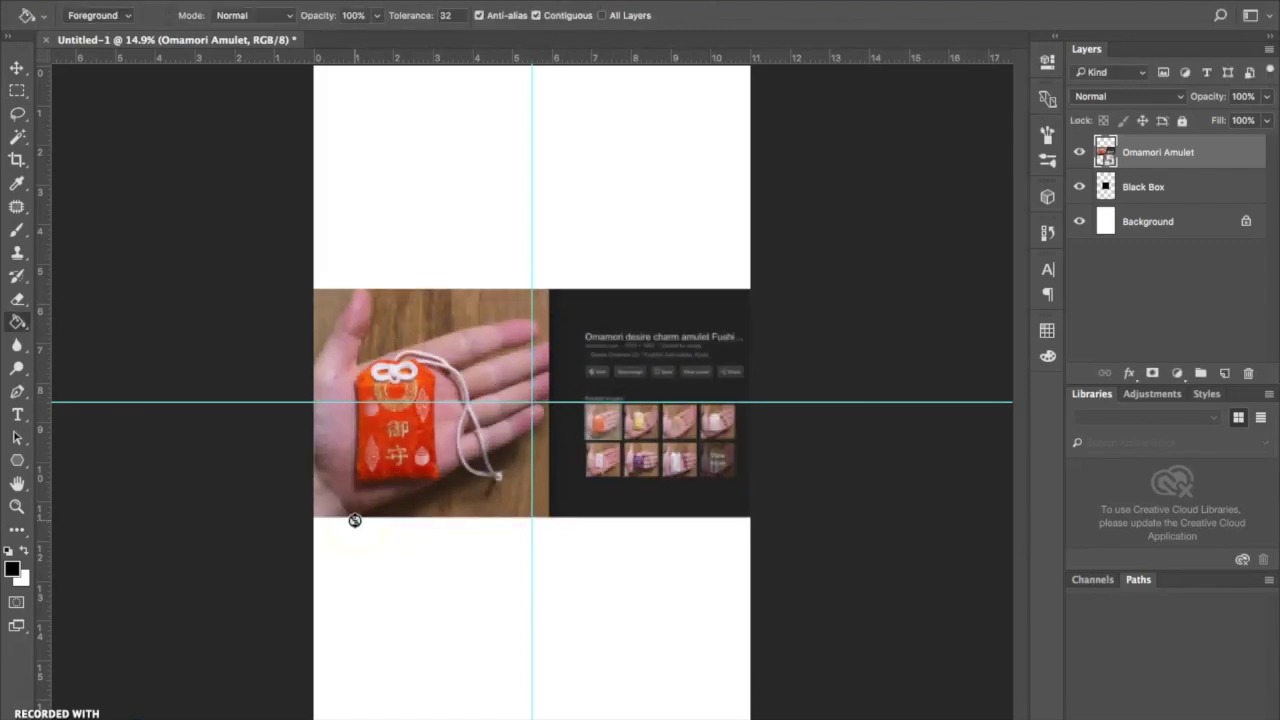
Return to the Finder folder and place Shrine.png as a new layer in the Photoshop document.
key("super+Tab")
key("super+Tab")
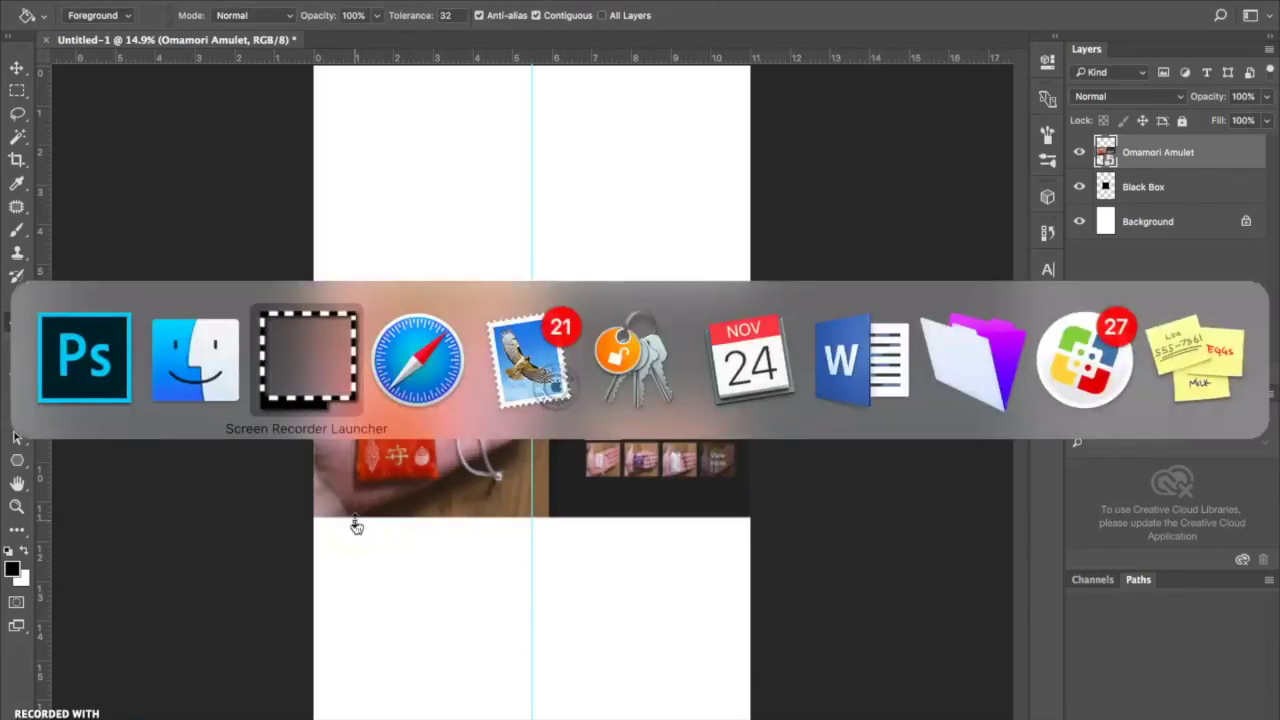
key("super+shift+Tab")
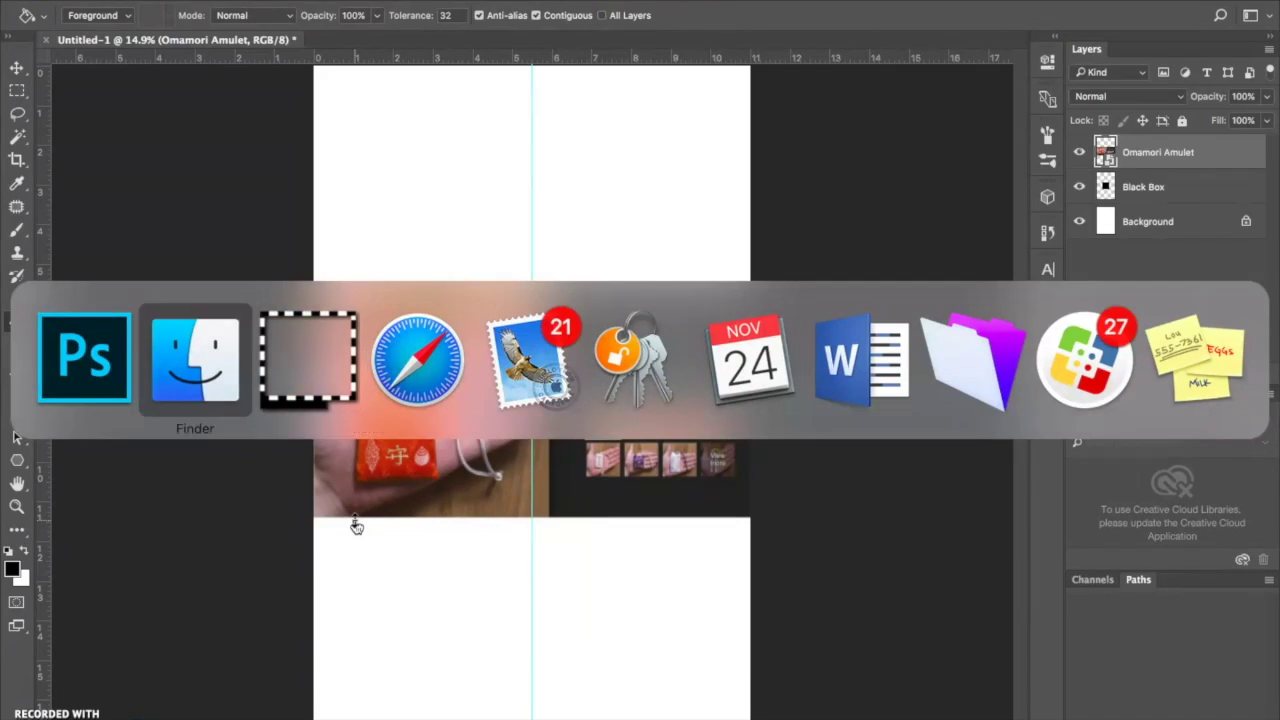
left_click_drag(994, 234, 483, 198)
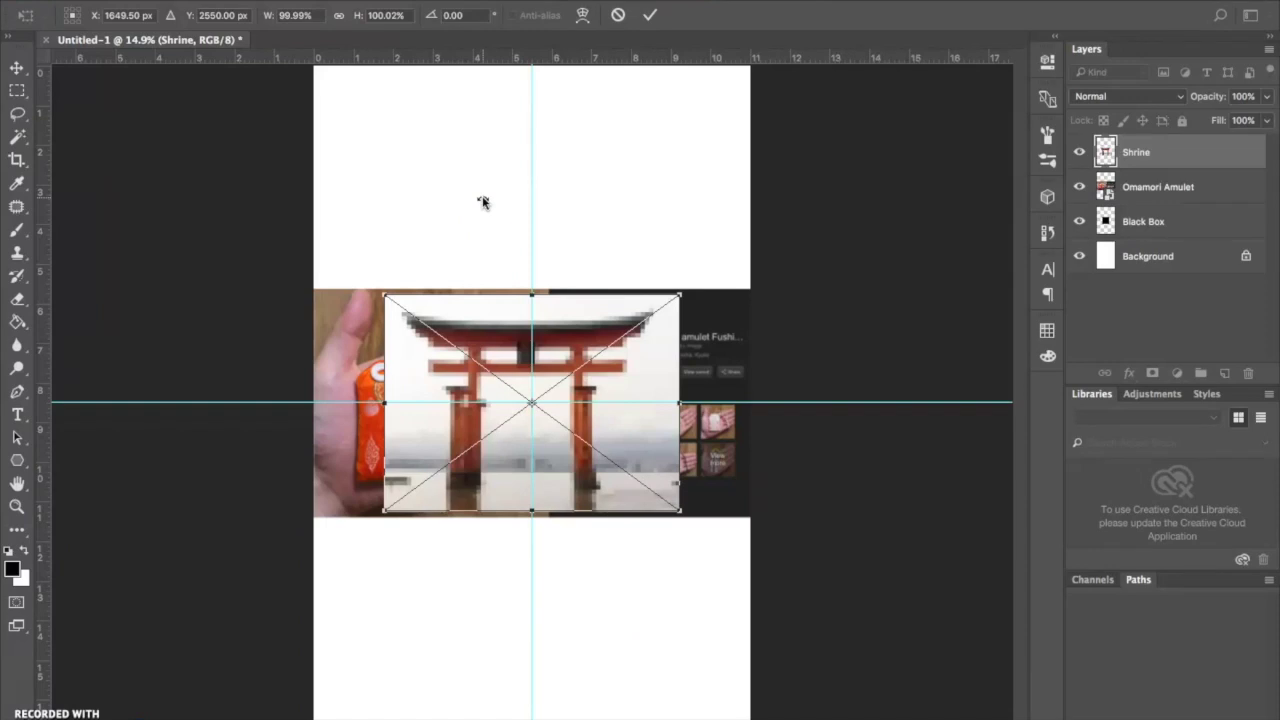
key("Return")
Switch back to Finder and place Triple Tomoe.png as a new layer in the Photoshop document.
key("super+Tab")
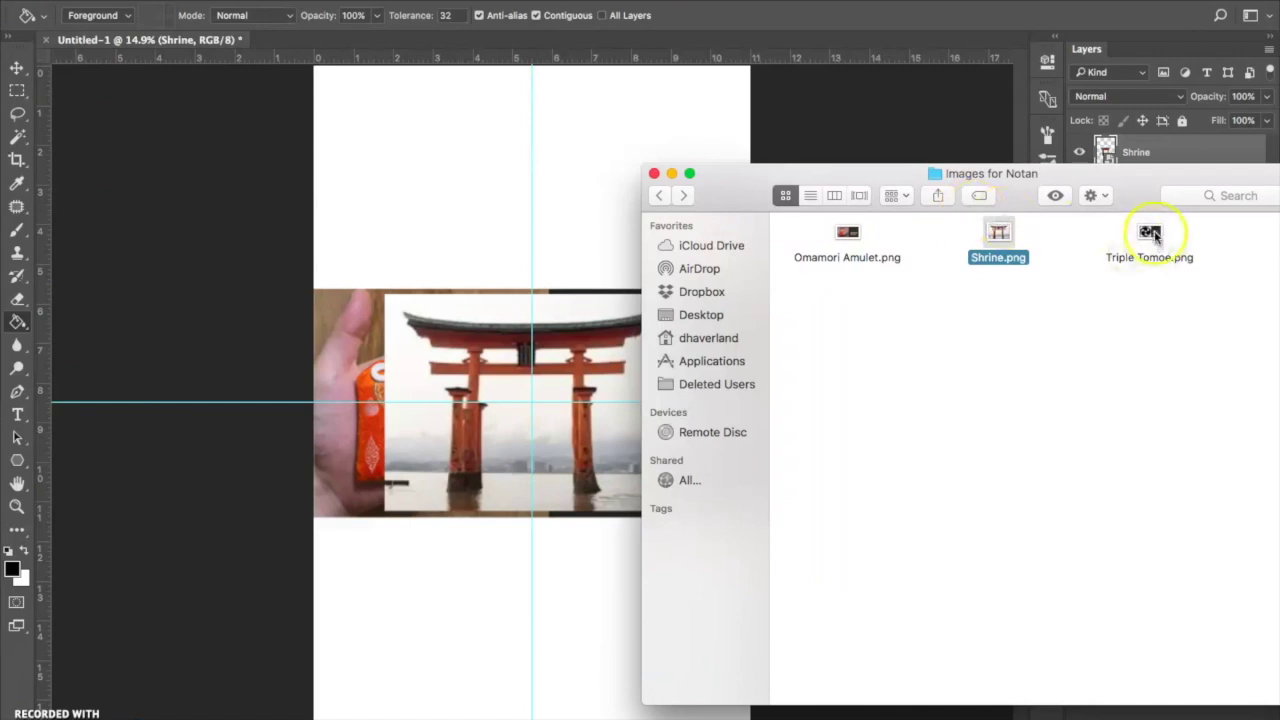
left_click_drag(1152, 234, 500, 214)
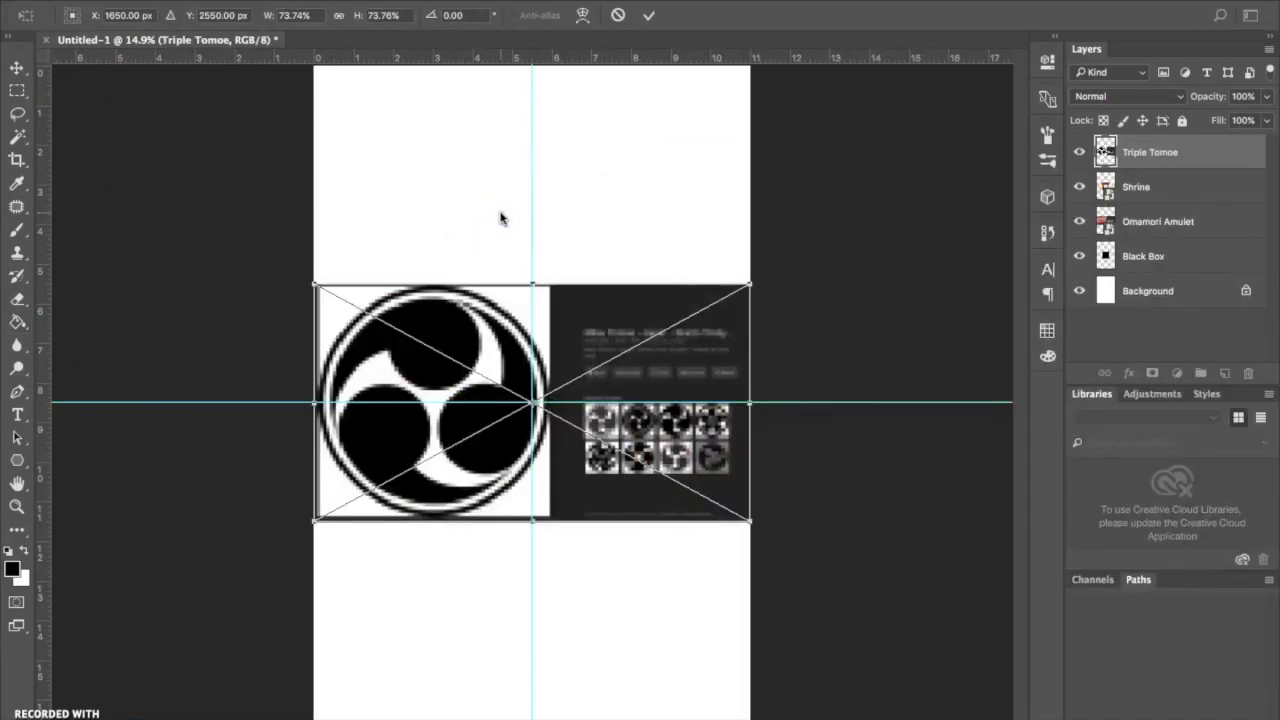
key("Return")
left_click_drag(506, 368, 472, 317)
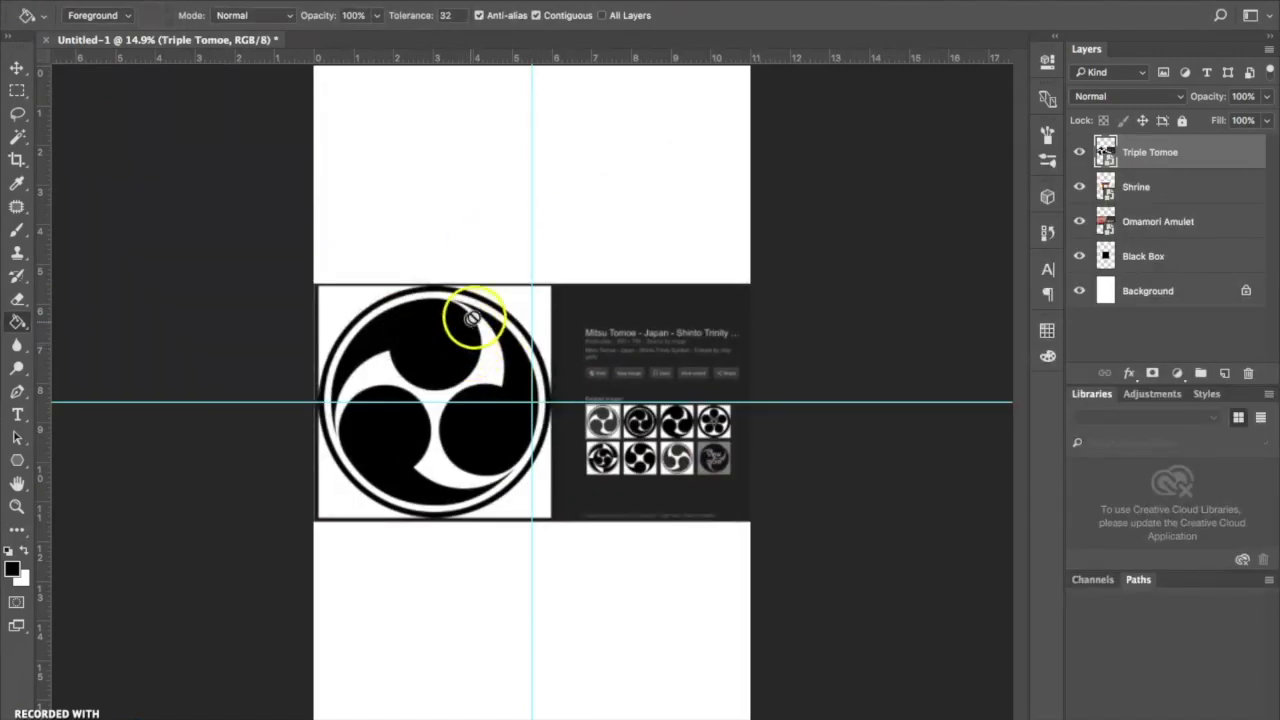
Move the Triple Tomoe image about 4 in up the page and the Shrine image about 5 in down, uncovering the amulet.
left_click(17, 70)
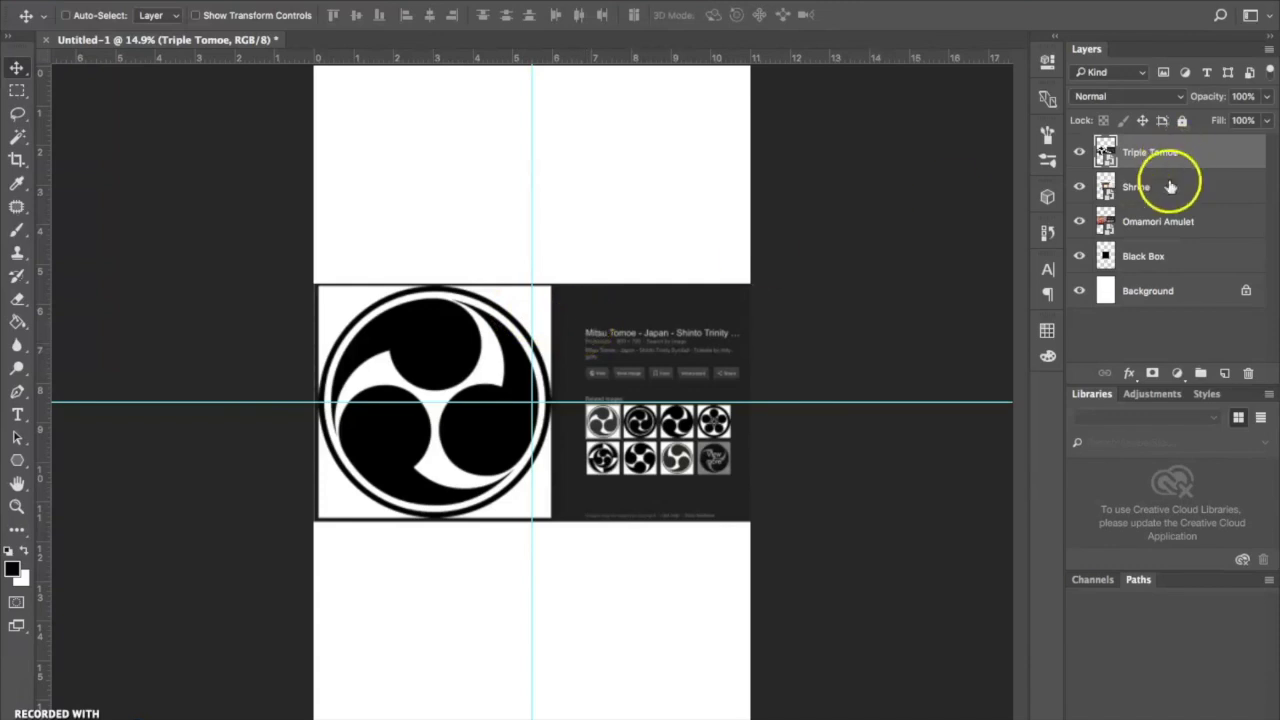
left_click_drag(645, 358, 692, 192)
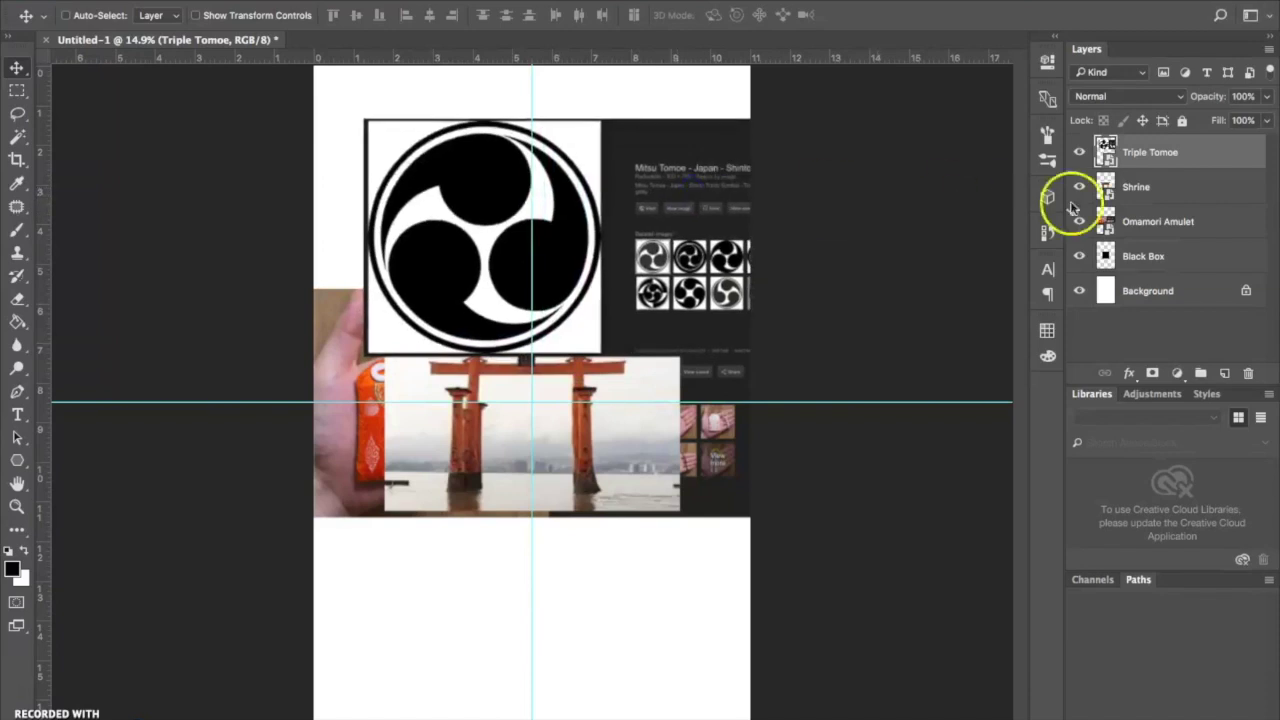
left_click(1150, 188)
left_click_drag(497, 452, 486, 648)
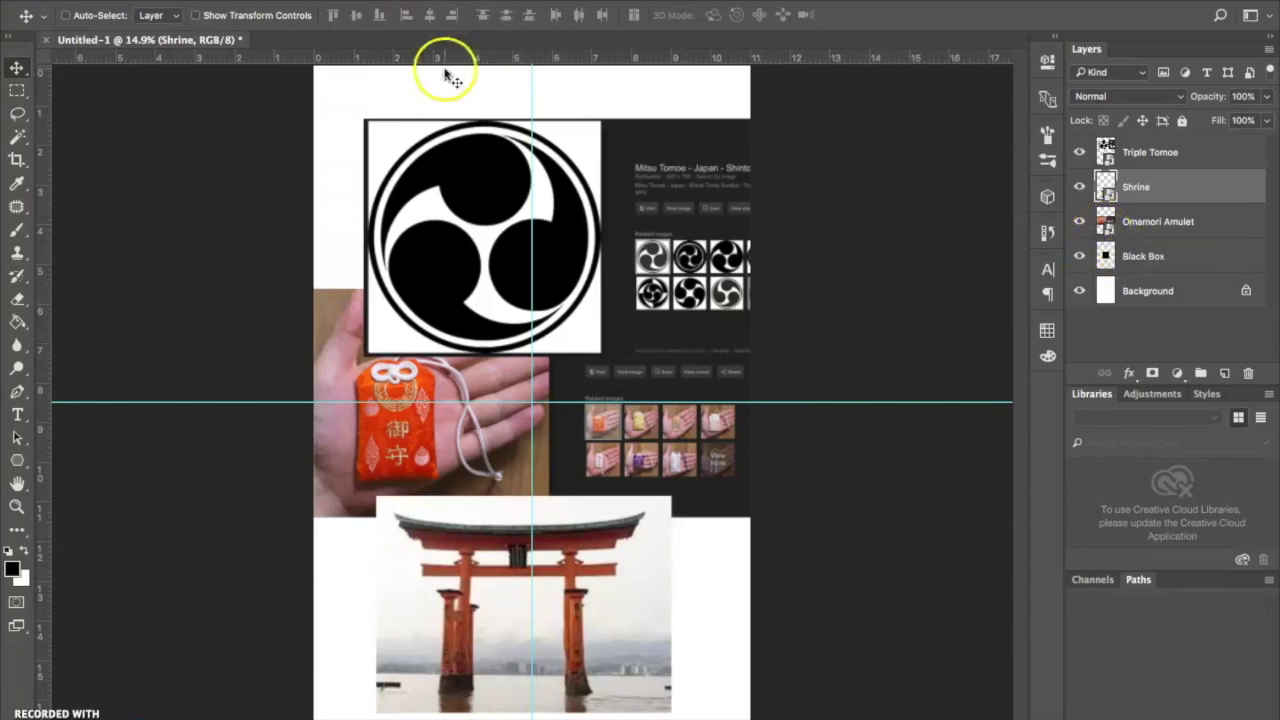
Rasterize the Triple Tomoe smart object layer.
left_click(1147, 158)
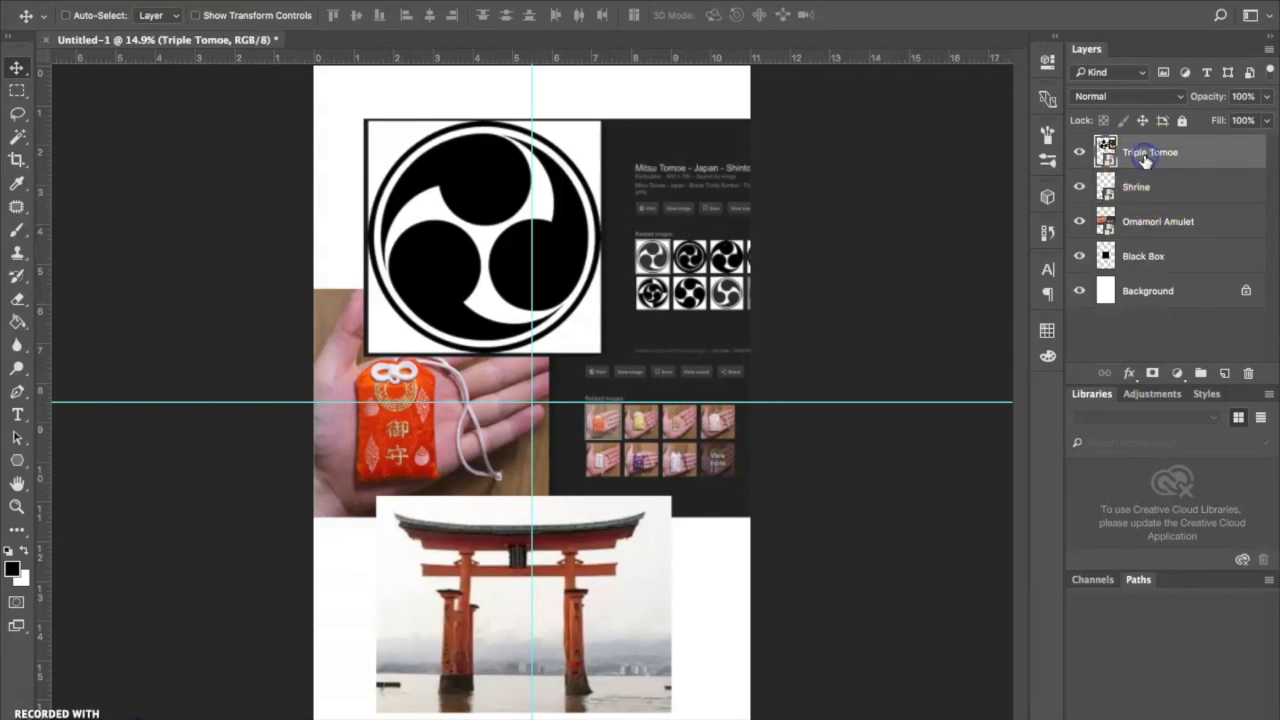
left_click(291, 1)
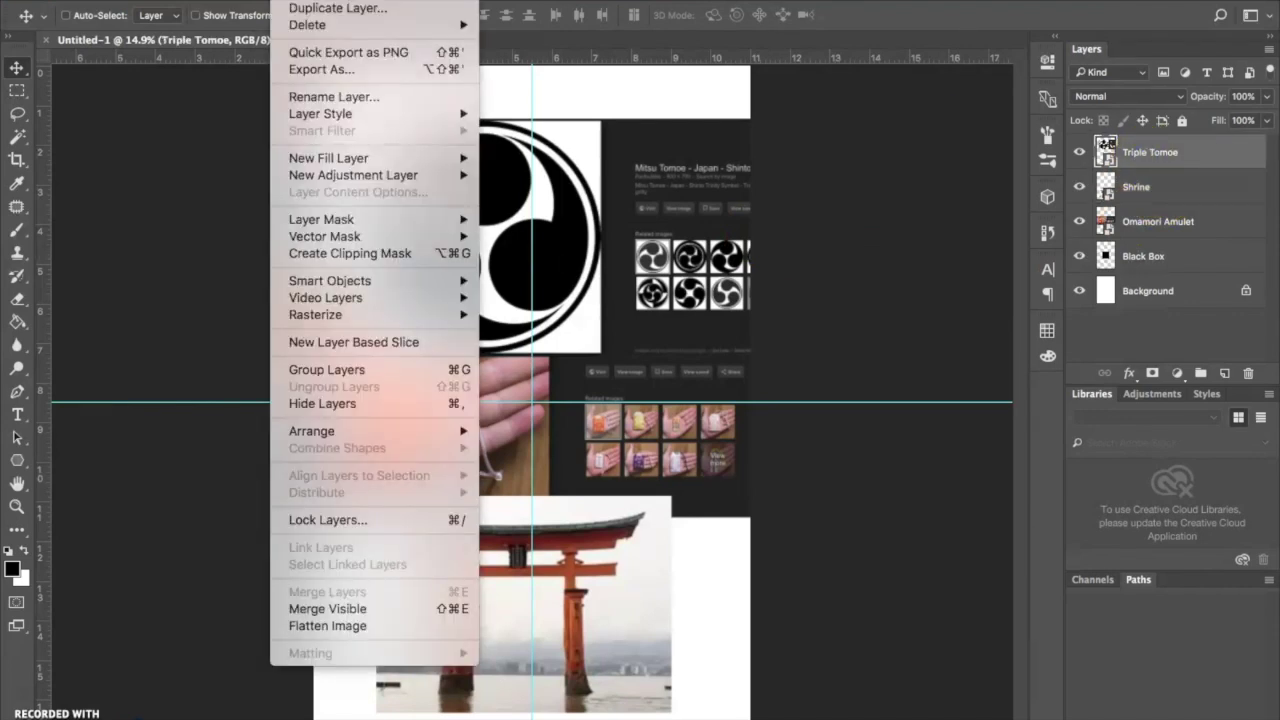
mouse_move(347, 283)
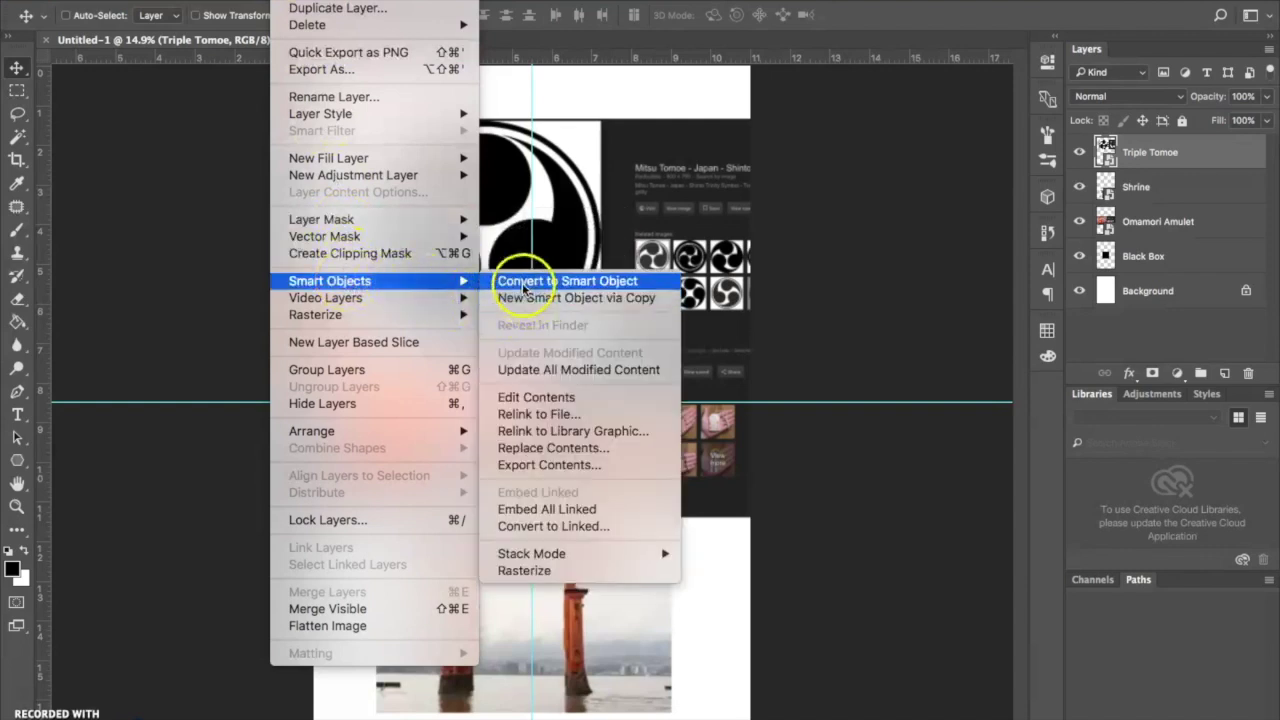
left_click(544, 569)
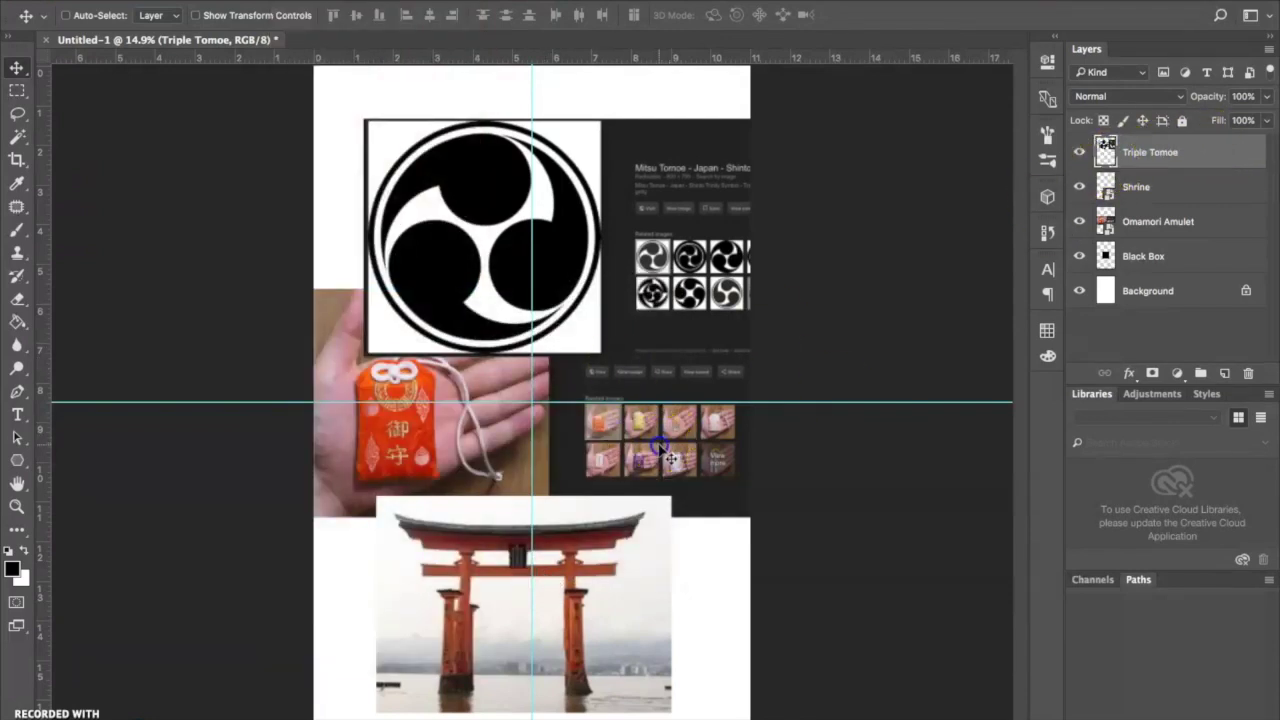
Rasterize the Shrine and Omamori Amulet smart object layers.
left_click(1199, 190)
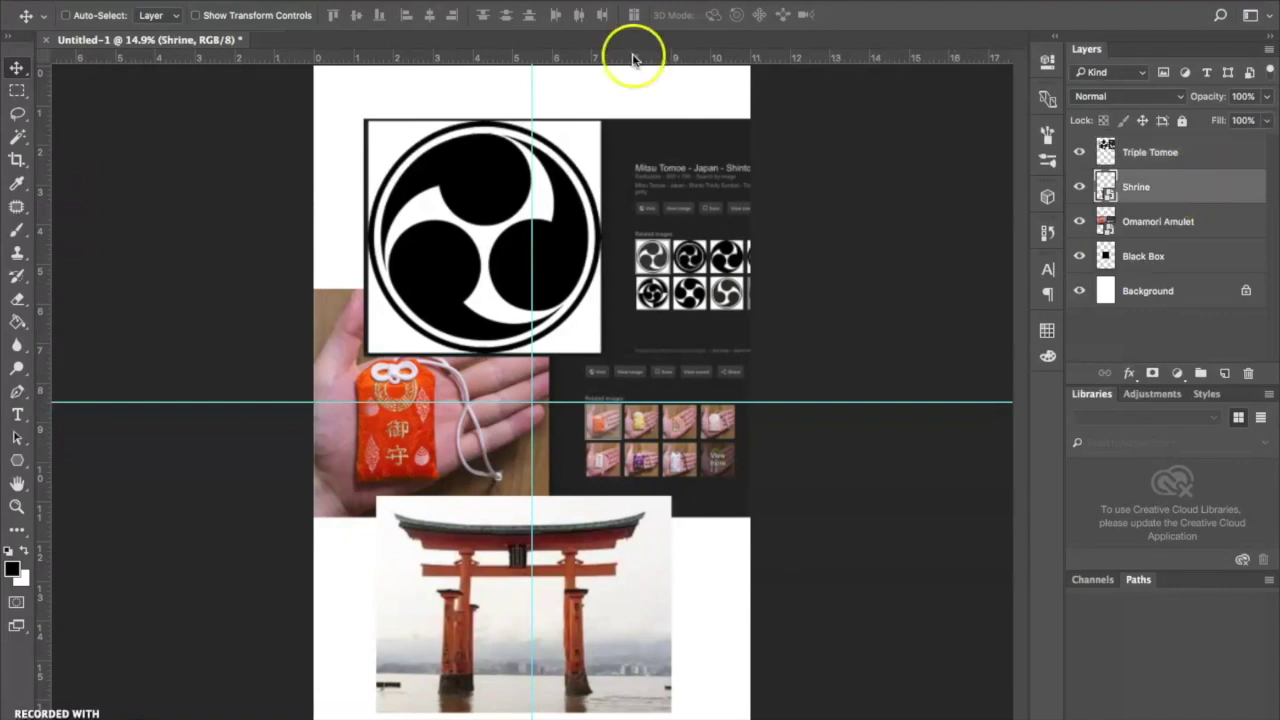
left_click(290, 0)
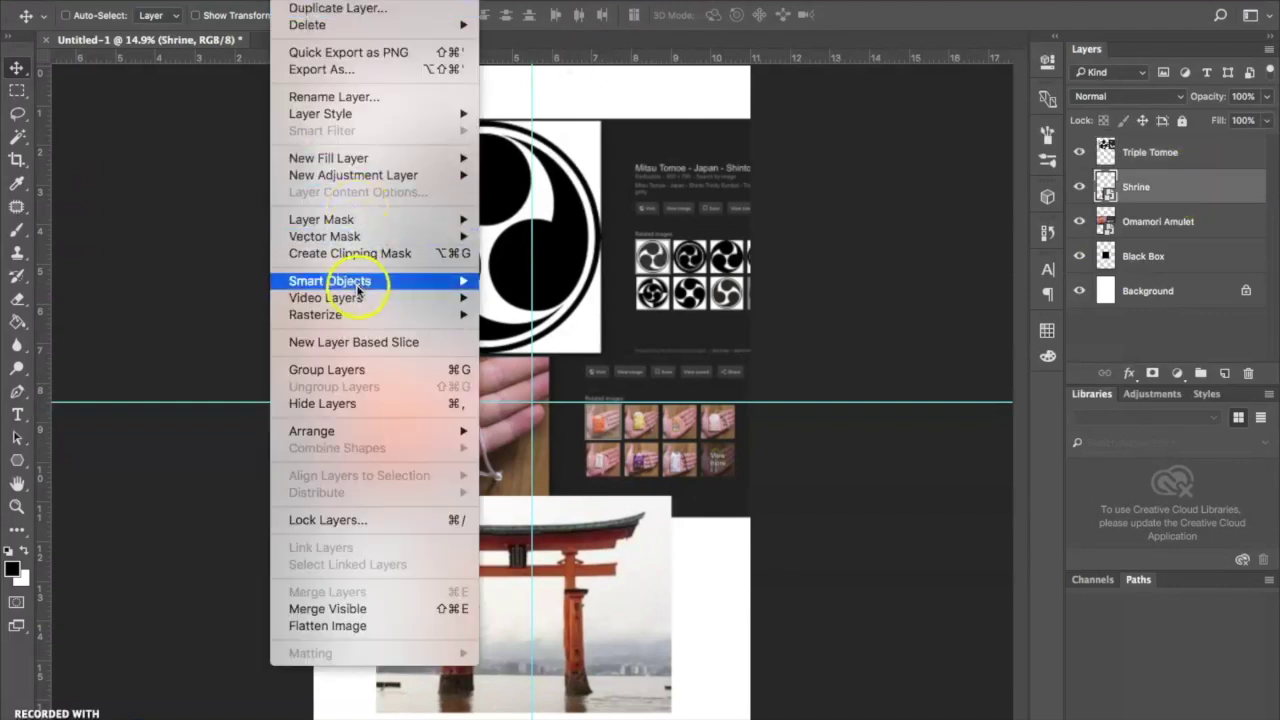
mouse_move(330, 281)
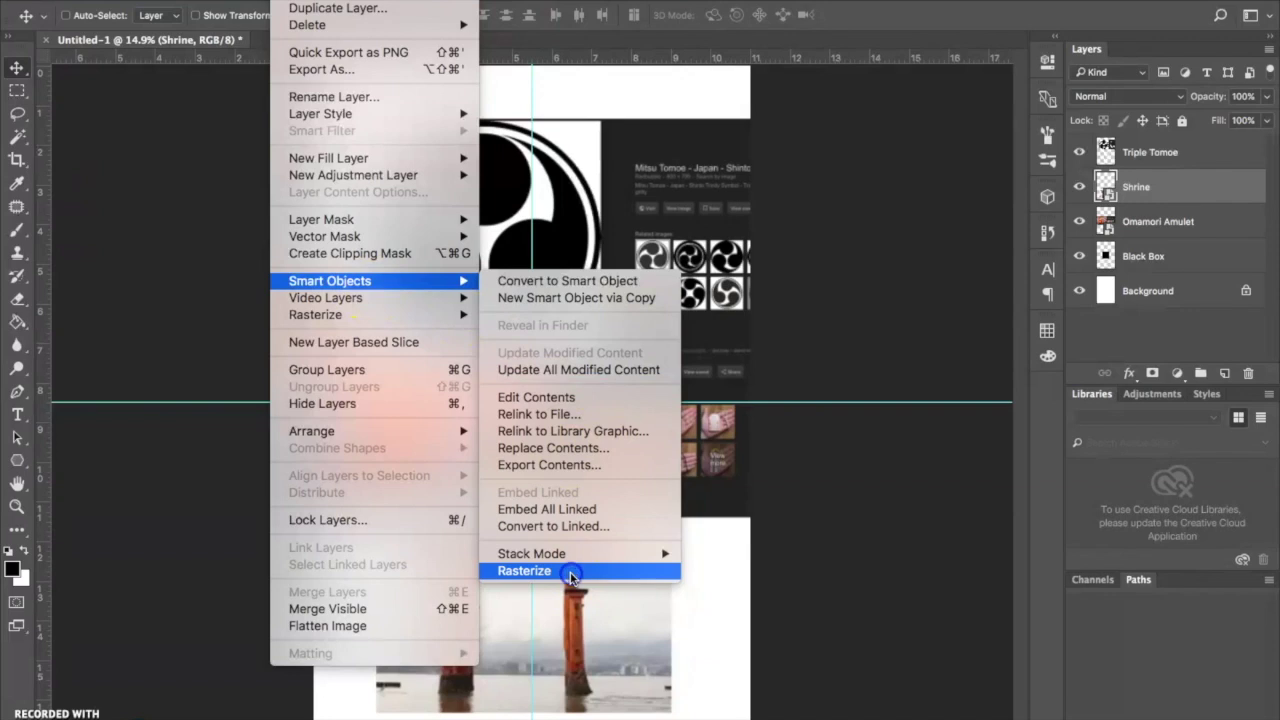
left_click(568, 570)
left_click(1155, 217)
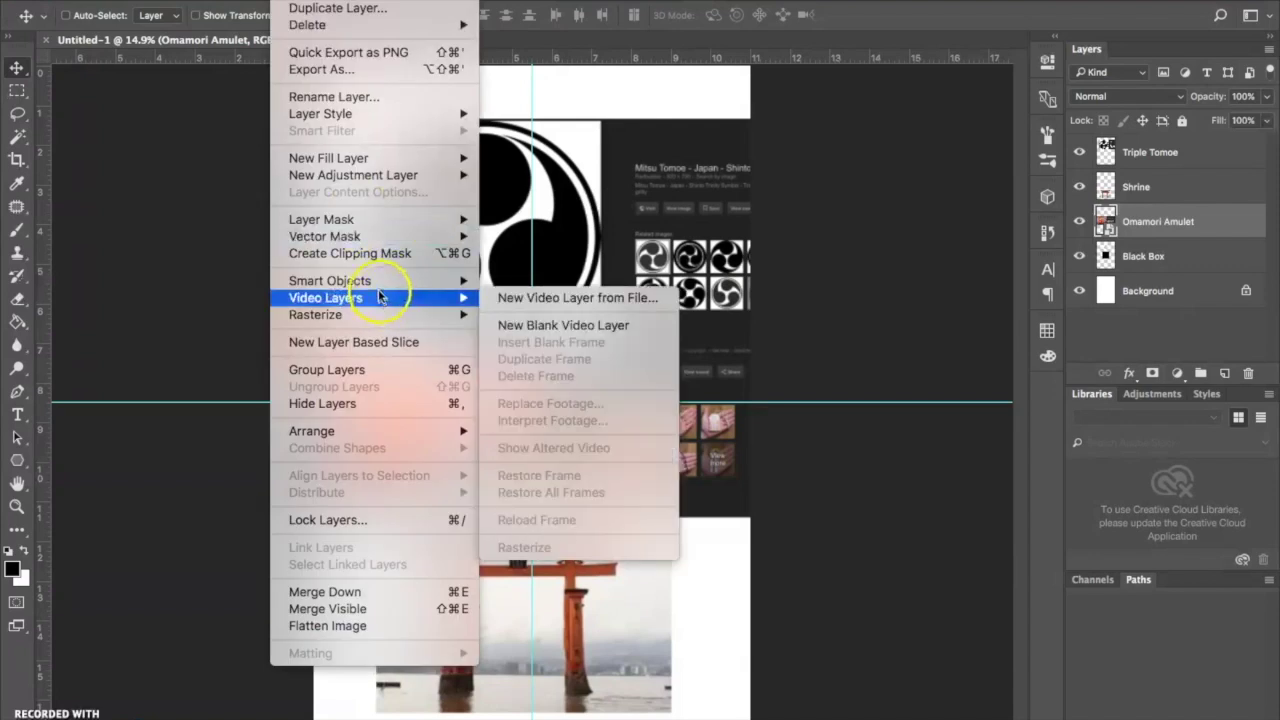
mouse_move(380, 281)
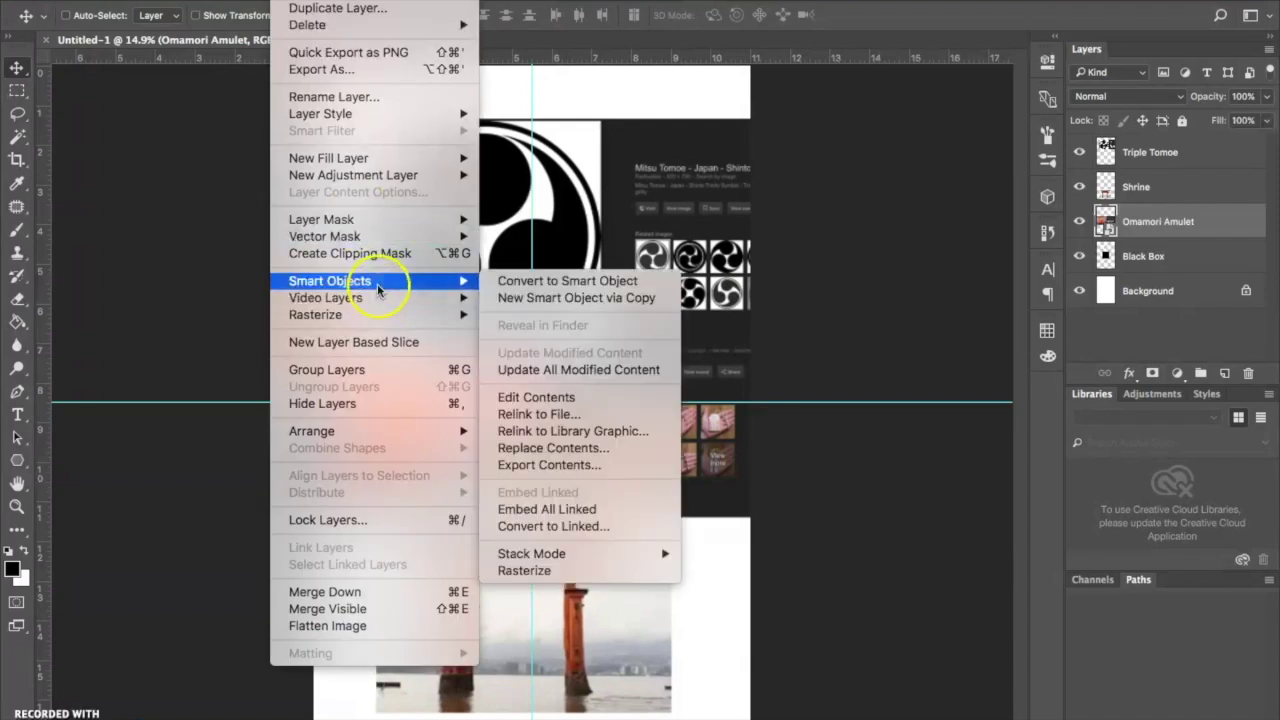
left_click(567, 578)
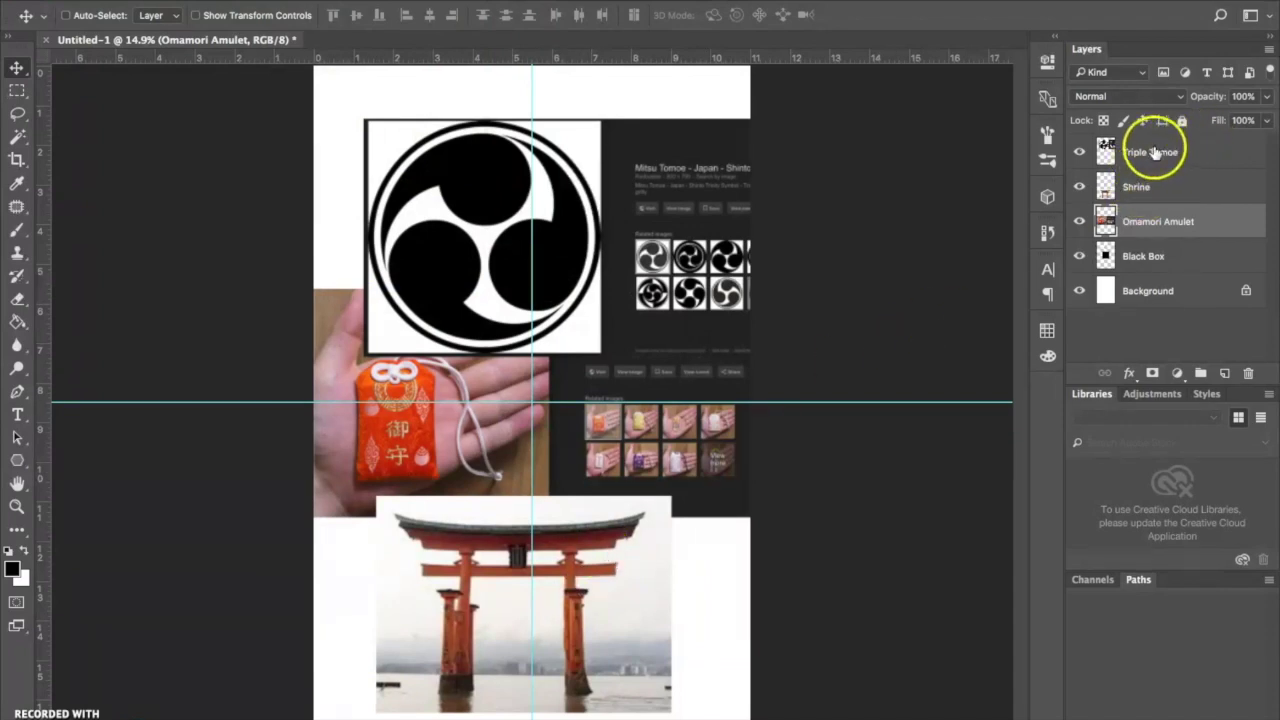
Rename the Shrine layer as Shinto Shrine.
mouse_move(1133, 205)
left_mouse_down()
mouse_move(1133, 170)
mouse_move(1168, 155)
mouse_move(1136, 189)
left_mouse_up()
double_click(1136, 188)
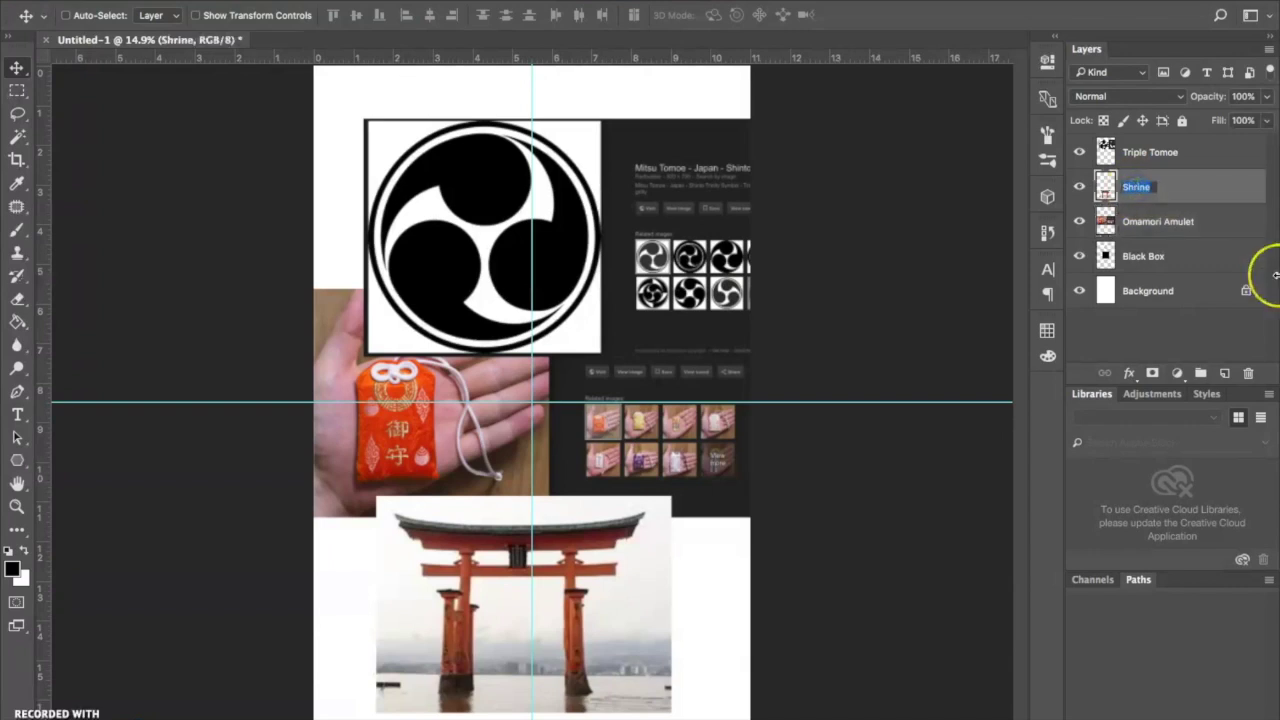
left_click(1172, 186)
key("Return")
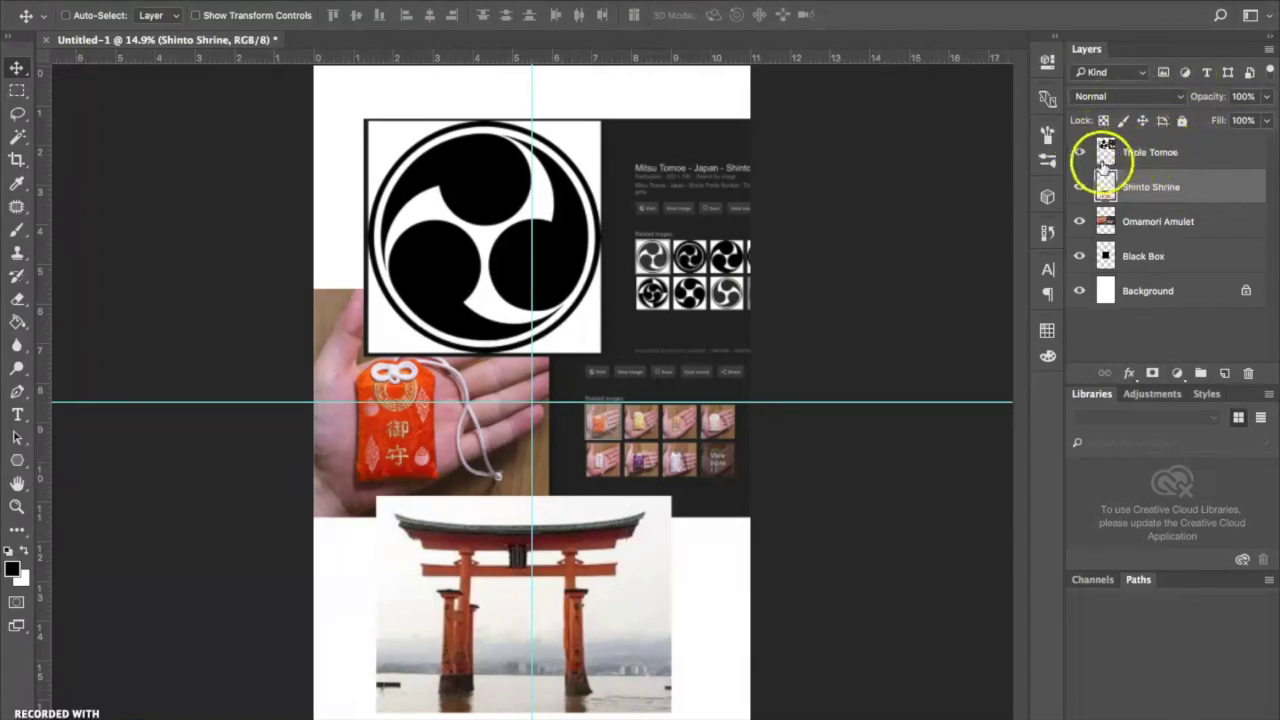
Reorder the layers so that Shinto Shrine sits between Omamori Amulet and Black Box.
left_click(1167, 156)
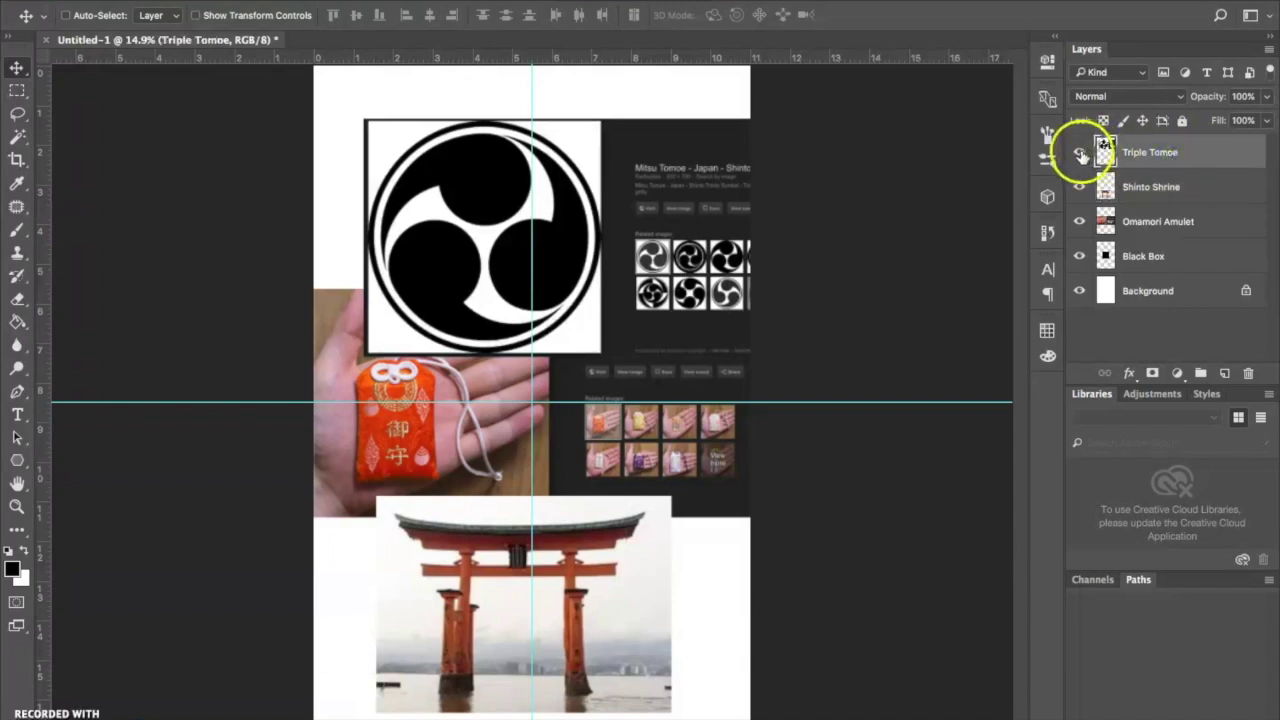
left_click(1160, 152)
left_click_drag(1160, 152, 1151, 220)
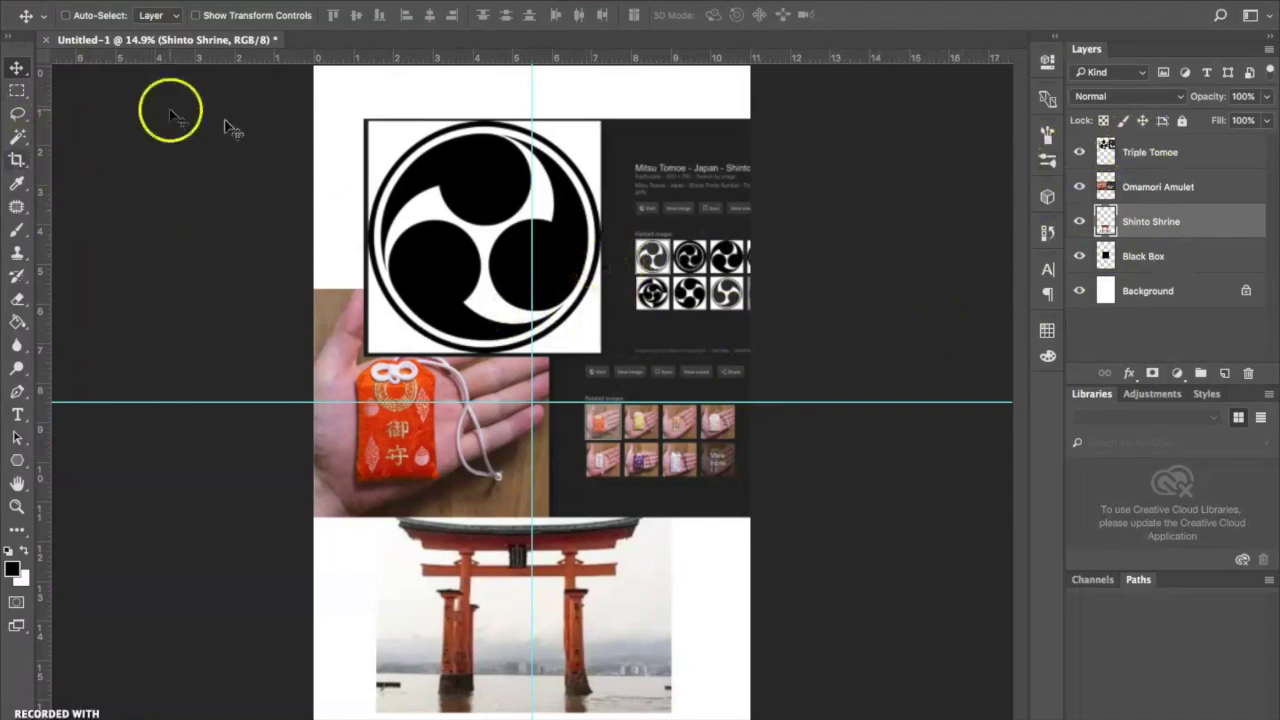
Move the Shinto Shrine image up and the Triple Tomoe image down so both overlap the amulet photo around the page's centre.
left_click_drag(403, 158, 397, 49)
key("super+z")
left_click(423, 486)
left_click_drag(449, 549, 462, 356)
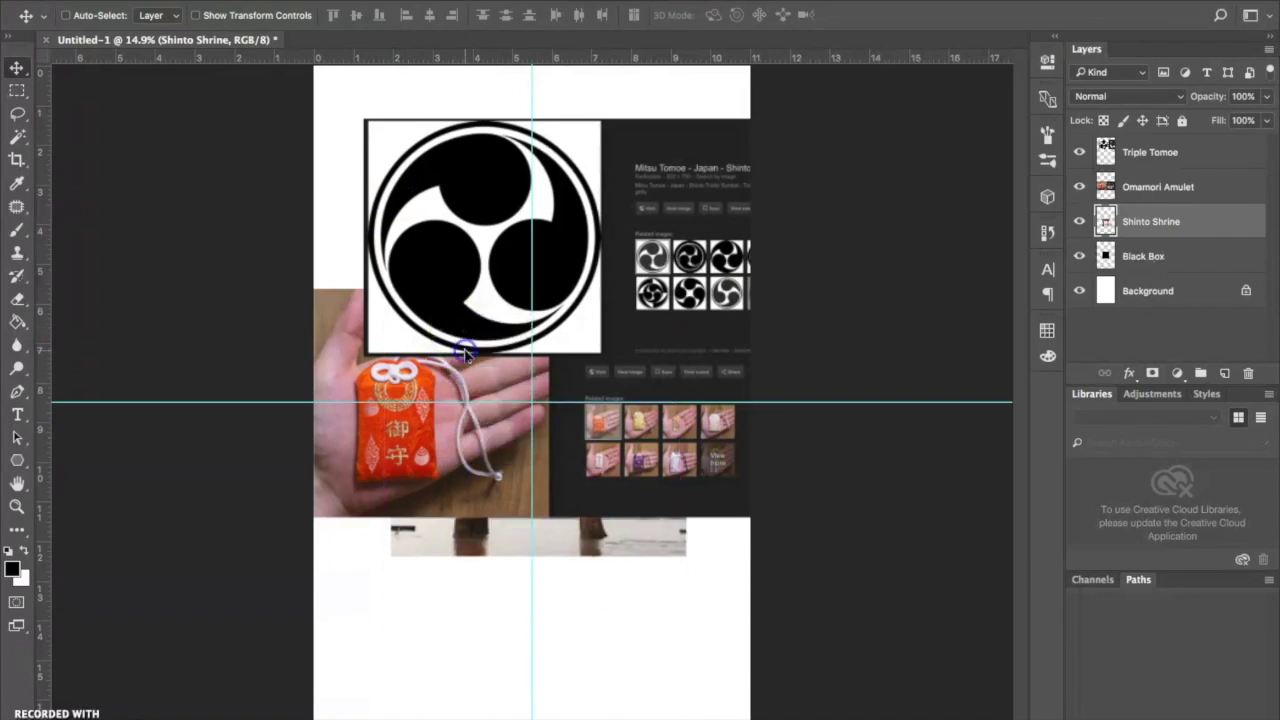
left_click(1172, 152)
left_click_drag(414, 223, 419, 355)
Reorder the image layers above Black Box so Shinto Shrine is topmost, followed by Omamori Amulet and Triple Tomoe.
left_click_drag(1150, 218, 1172, 152)
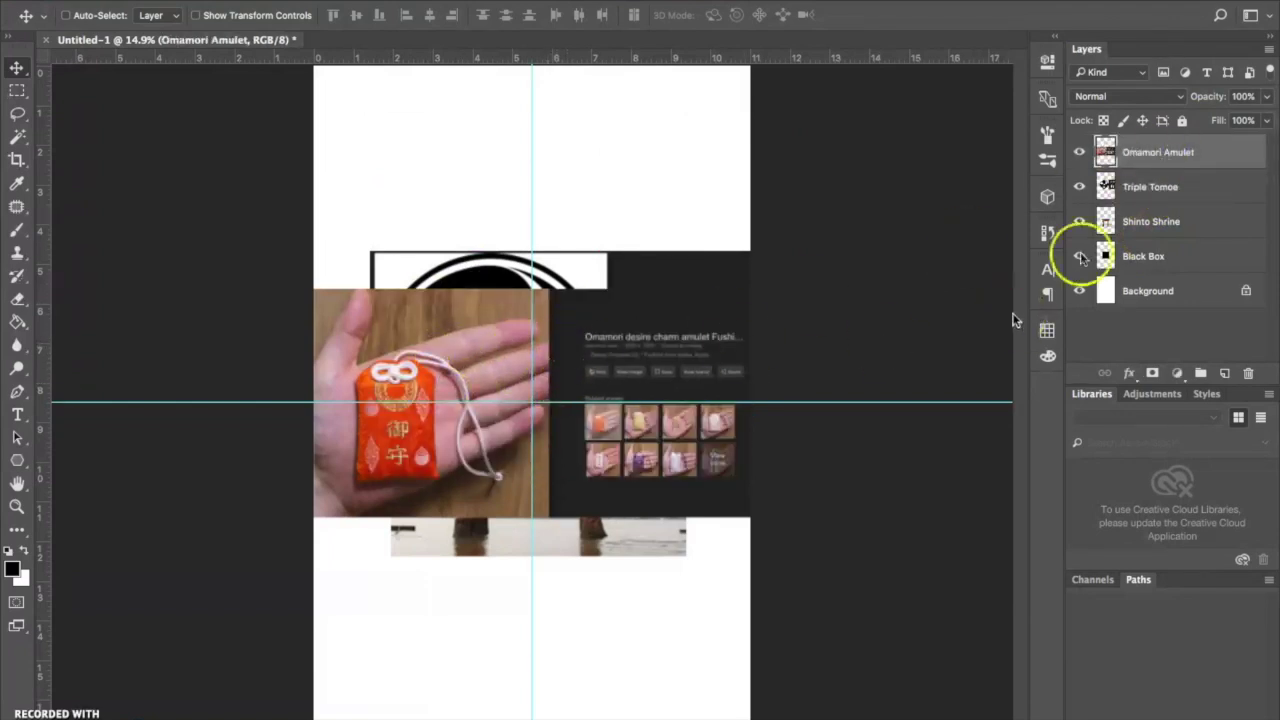
left_click(1175, 222)
left_click_drag(1175, 222, 1172, 150)
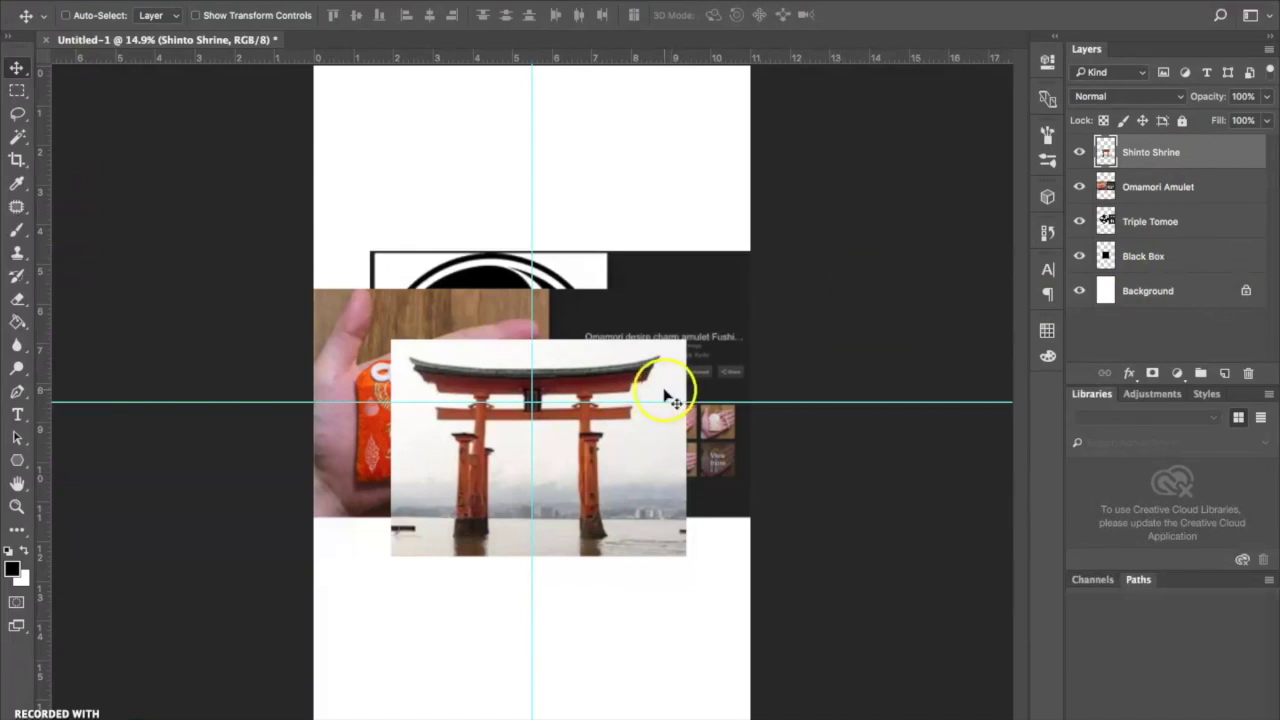
Save the document in Photoshop format under the author's first initial and surname followed by "_Notan", keeping Maximize Compatibility enabled.
left_click(165, 0)
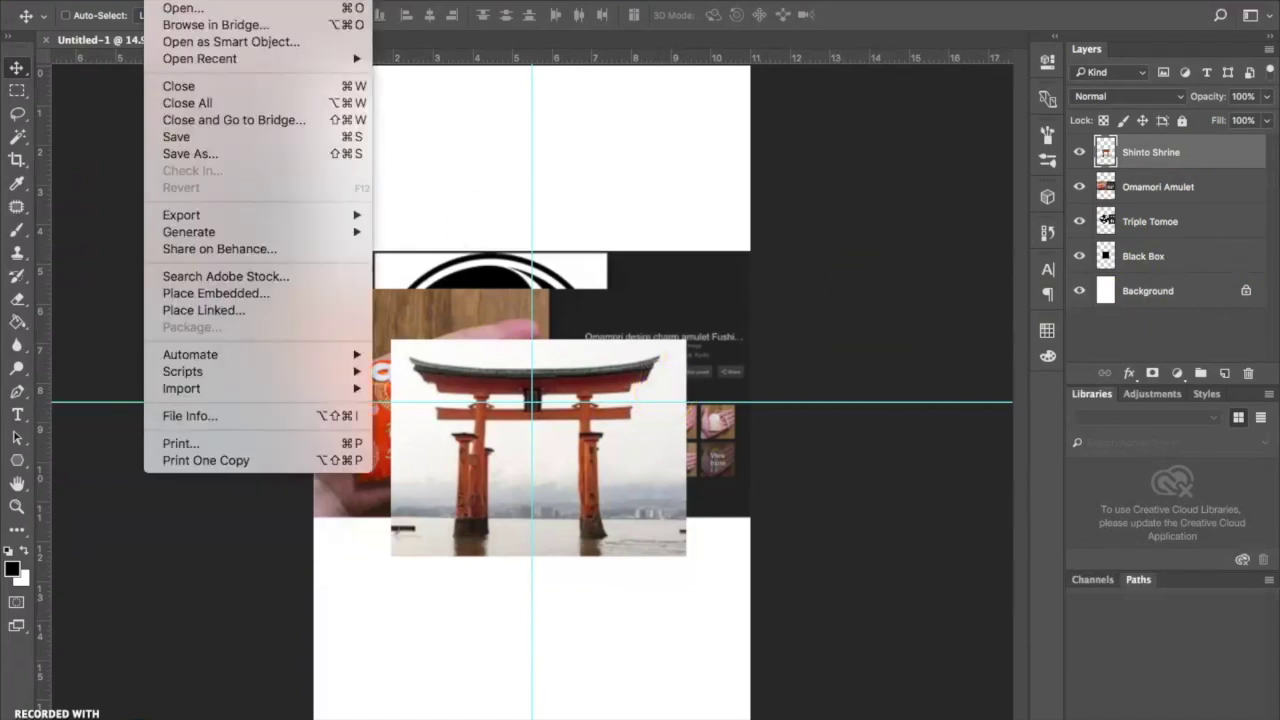
left_click(195, 155)
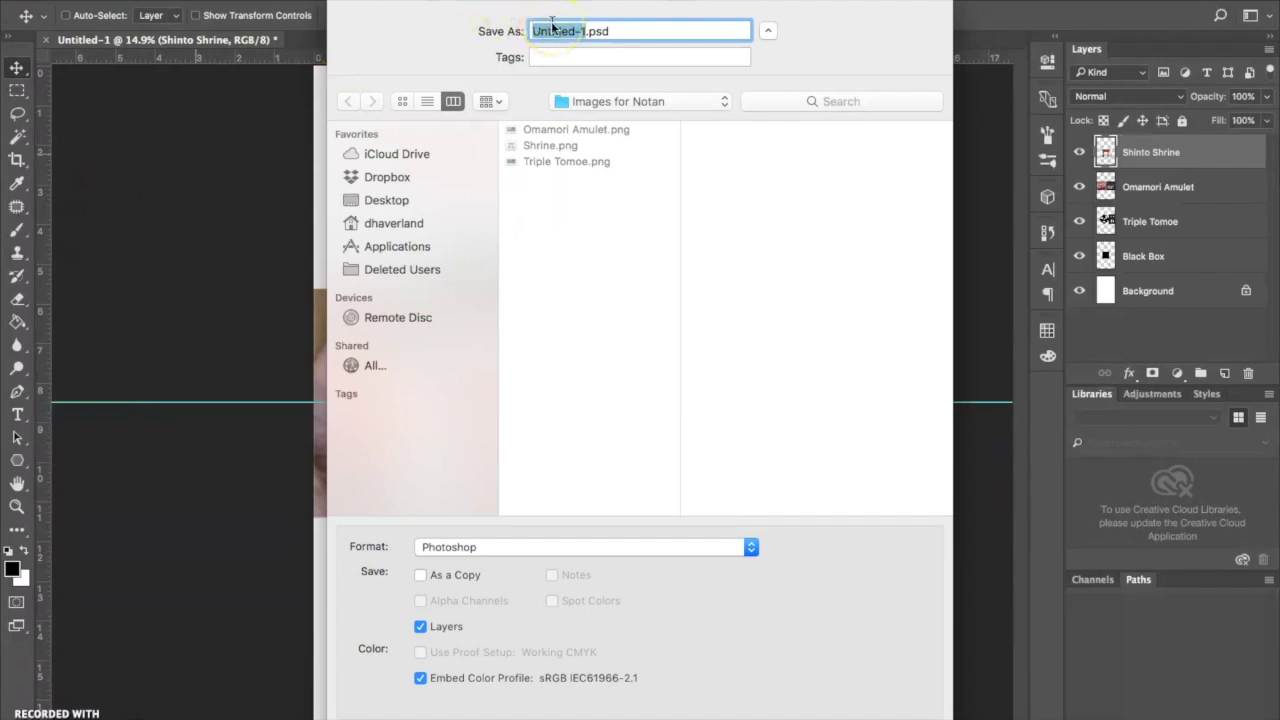
type("D")
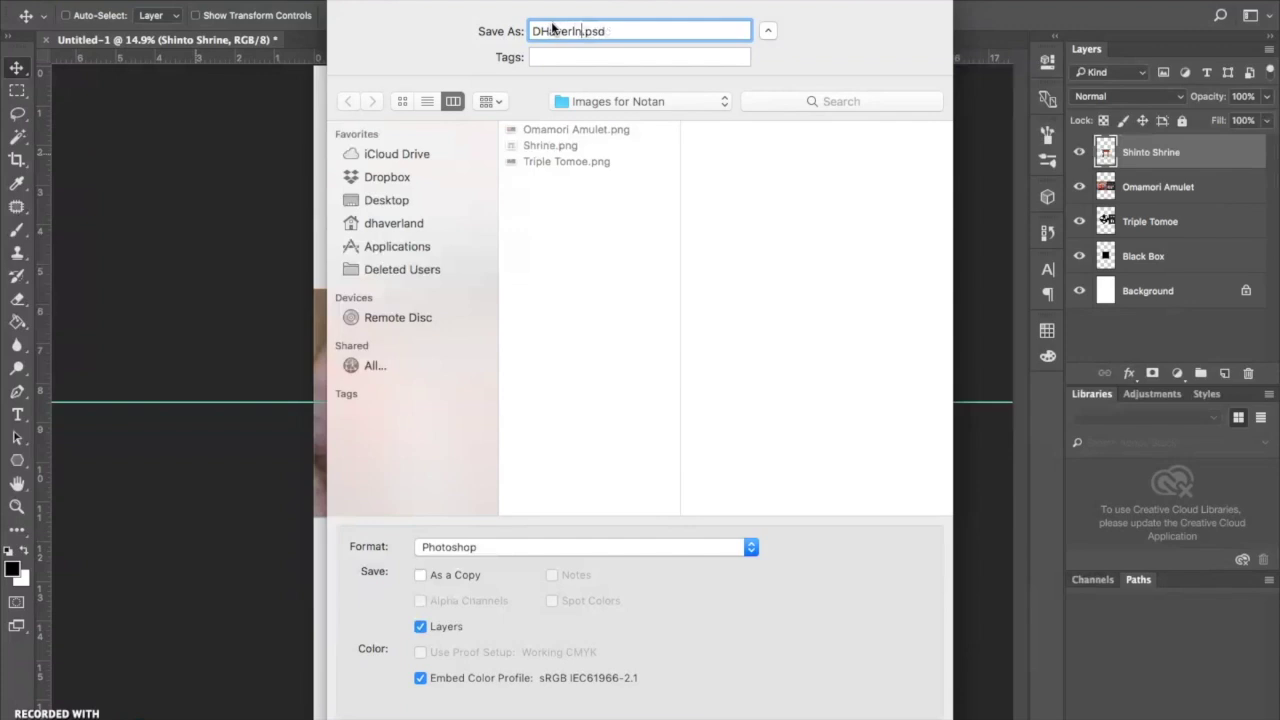
type("Haverland_Nota")
key("Return")
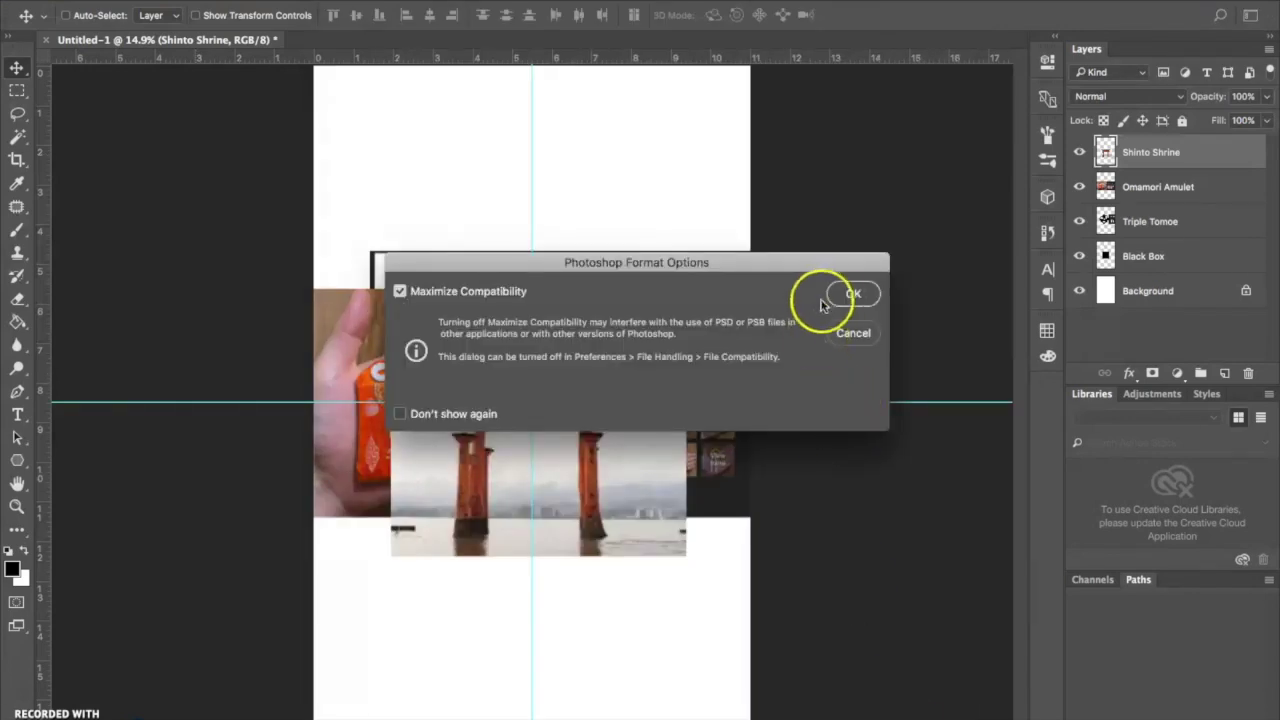
left_click(853, 293)
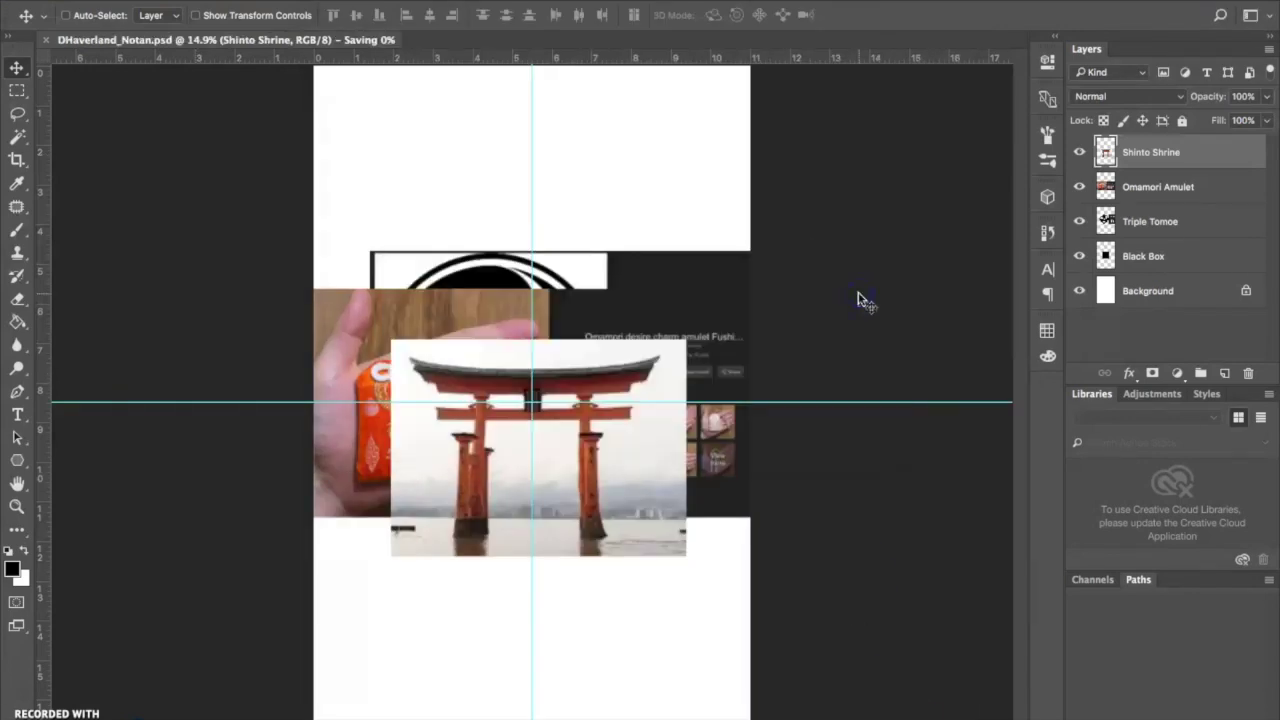